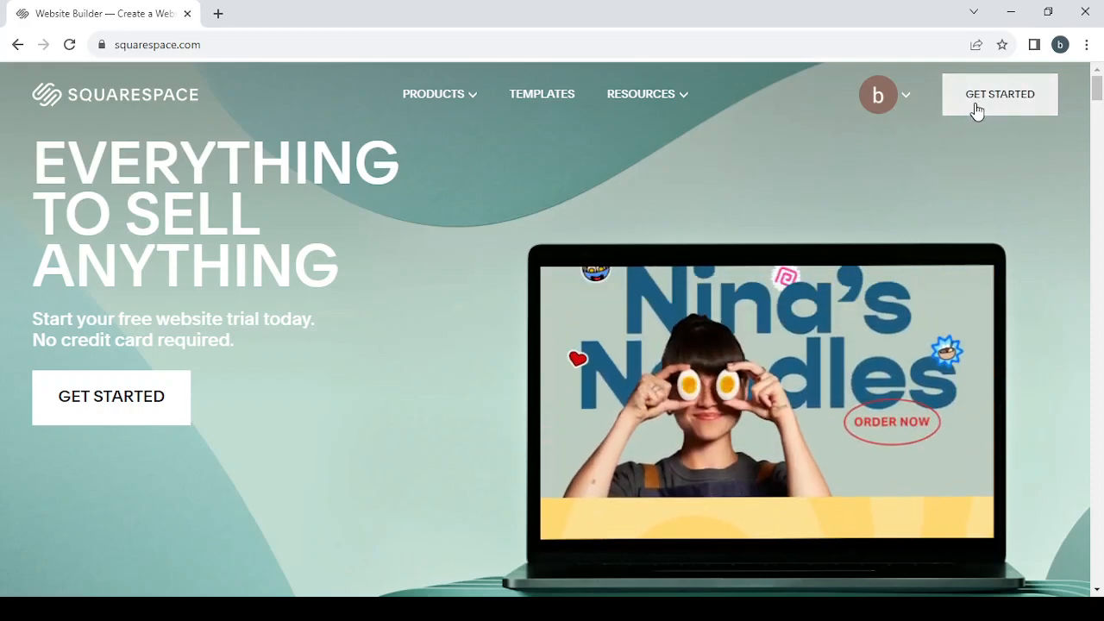
Open the website template gallery and filter the templates by the Travel topic
left_click(975, 109)
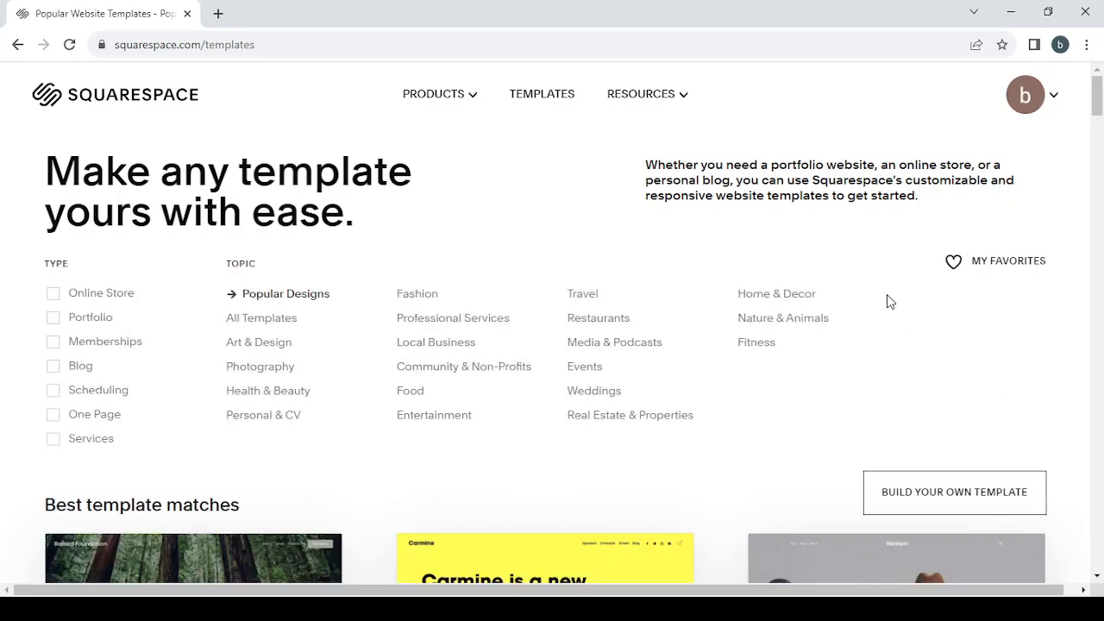
scroll(1006, 378, "down", 2)
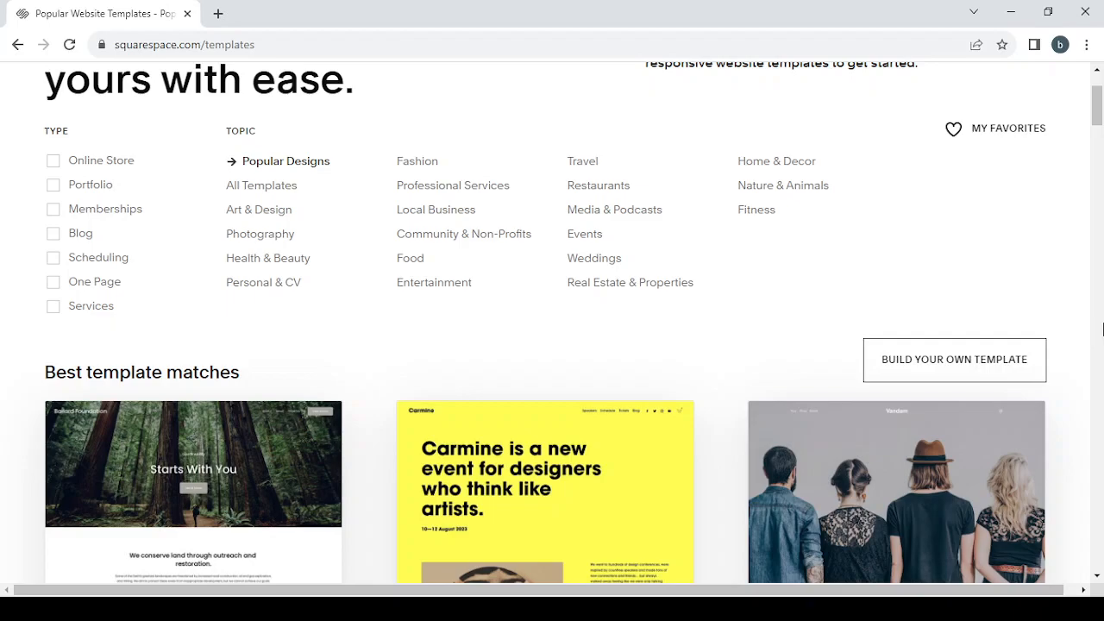
scroll(1096, 329, "up", 2)
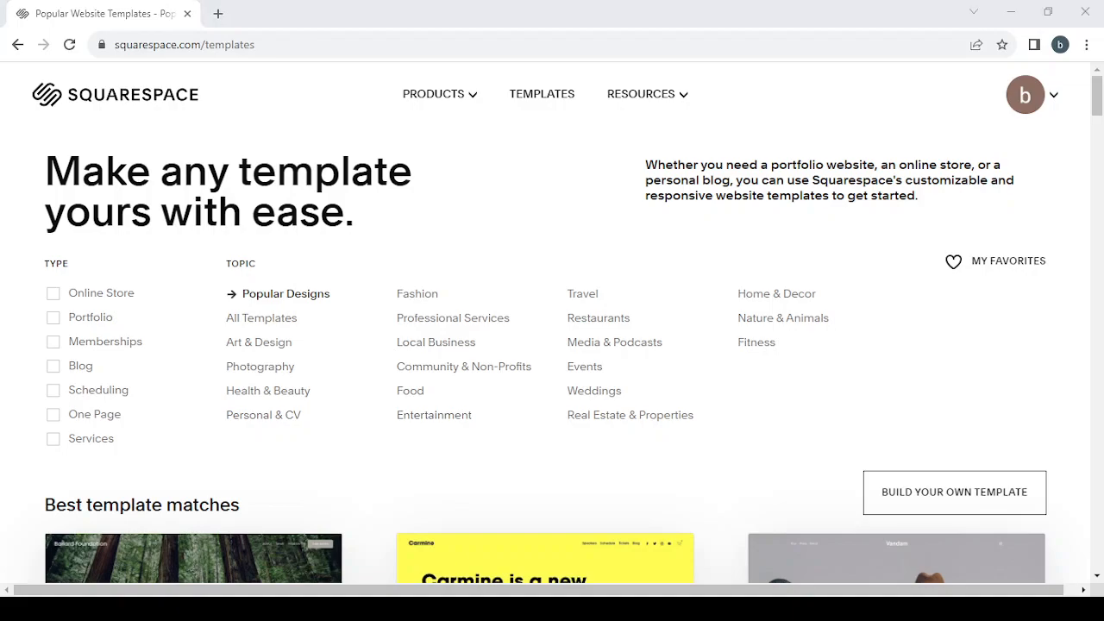
left_click(576, 297)
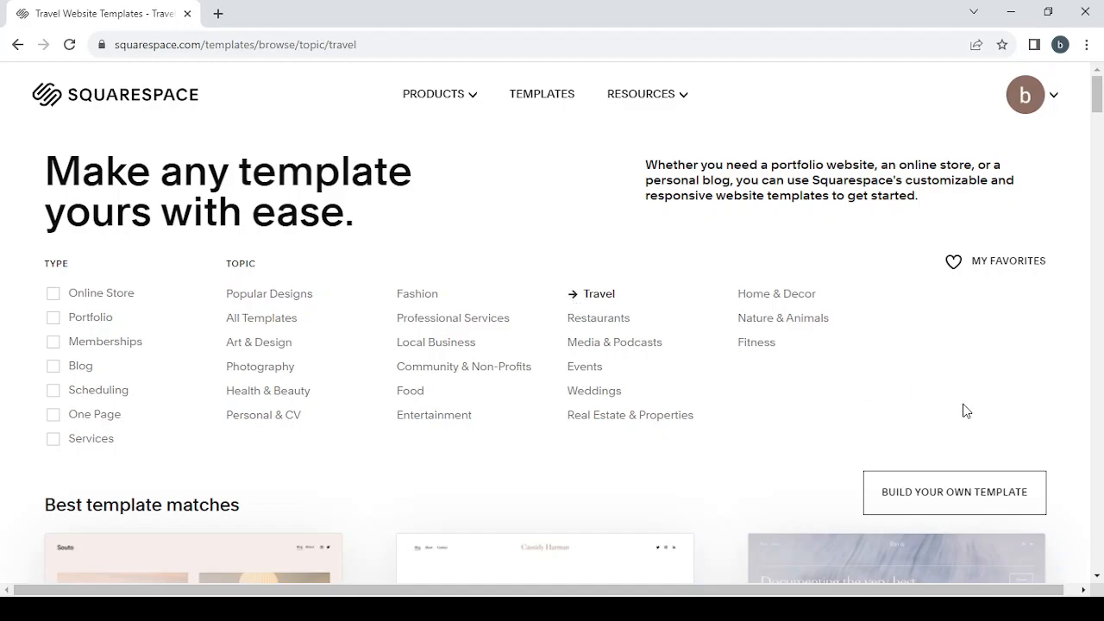
Browse the Travel templates and compare the designs among the best matches
scroll(1045, 414, "down", 5)
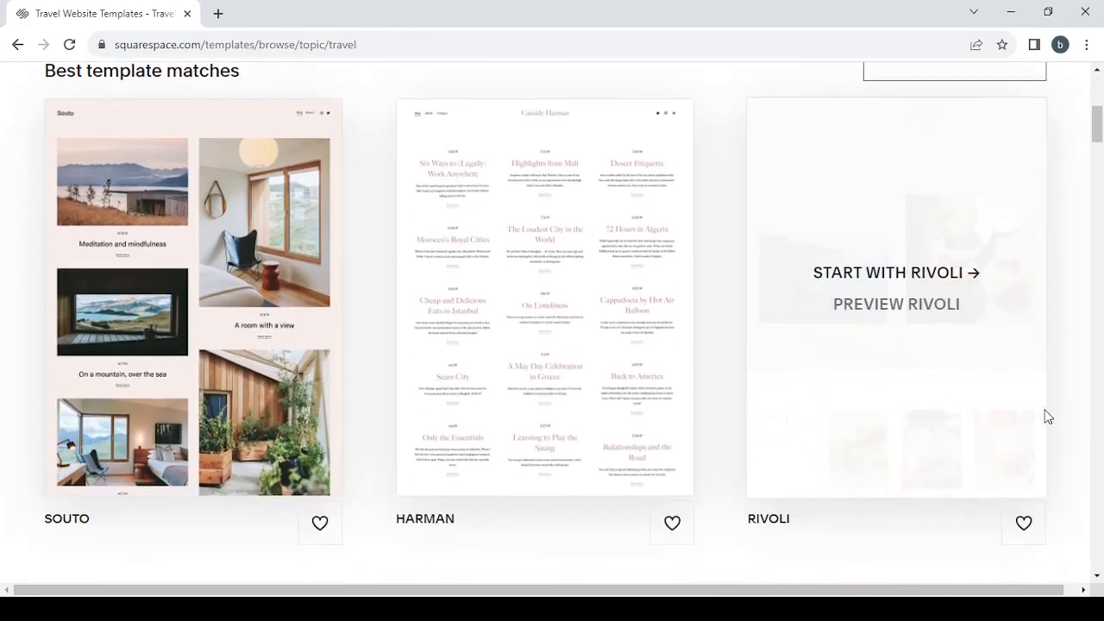
scroll(1045, 416, "down", 2)
scroll(1045, 417, "up", 2)
scroll(1045, 416, "down", 3)
scroll(1048, 417, "down", 10)
scroll(1048, 417, "up", 6)
scroll(1047, 416, "up", 1)
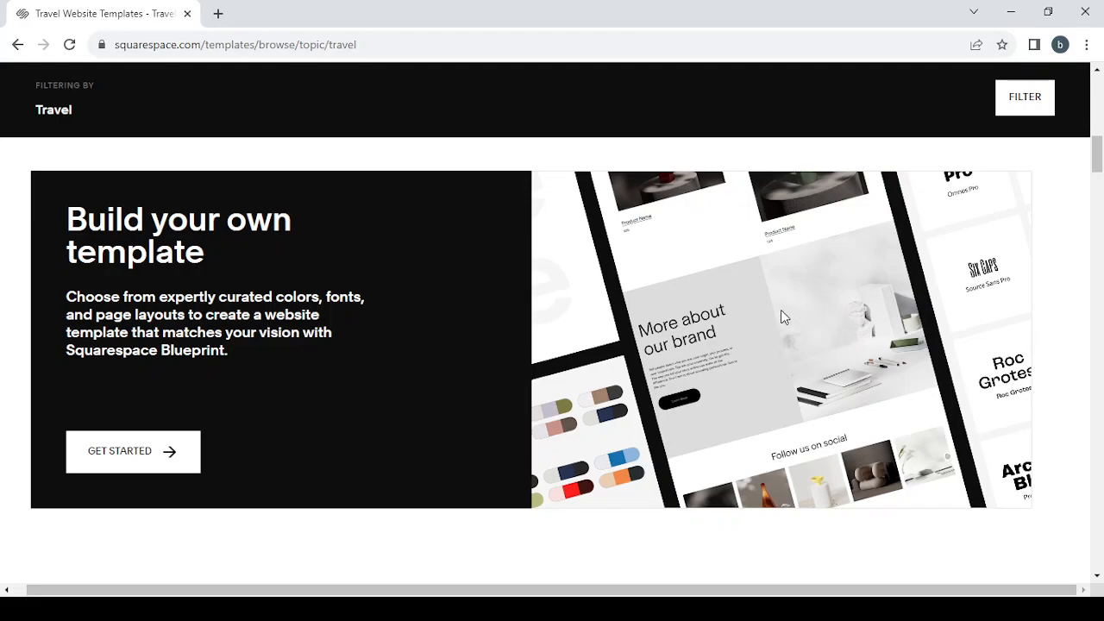
scroll(1067, 362, "up", 5)
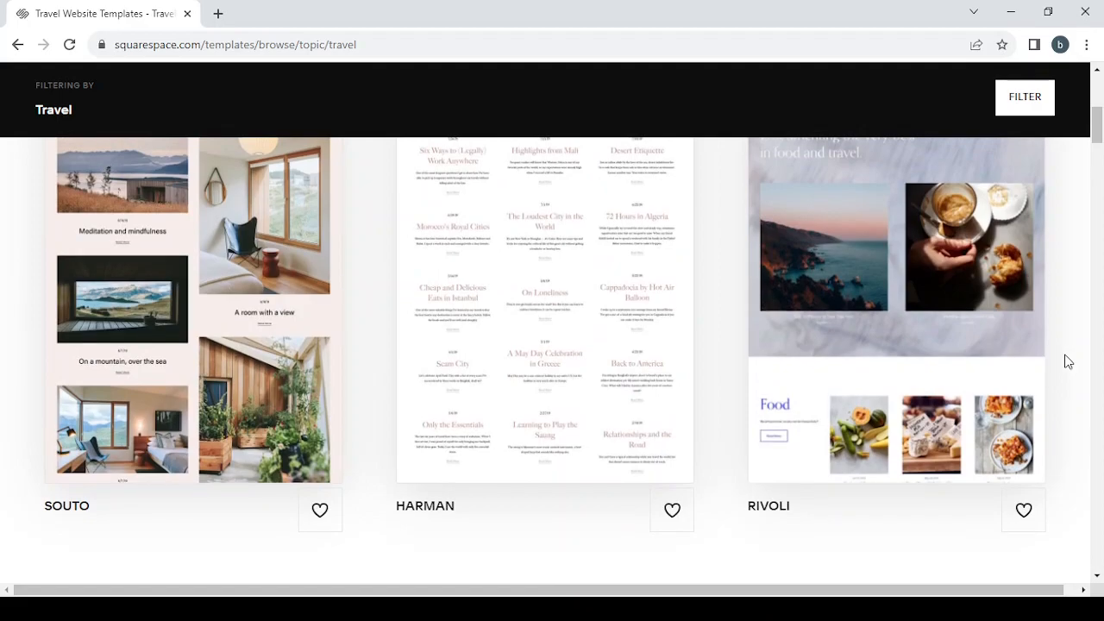
scroll(1067, 362, "up", 3)
scroll(1067, 362, "down", 2)
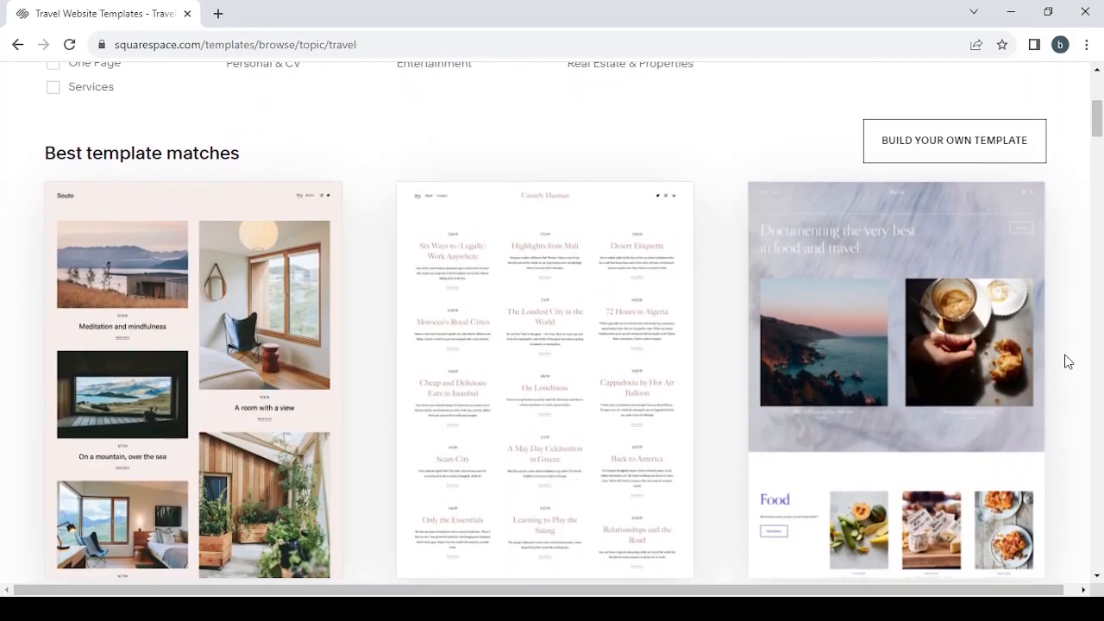
scroll(1067, 361, "down", 1)
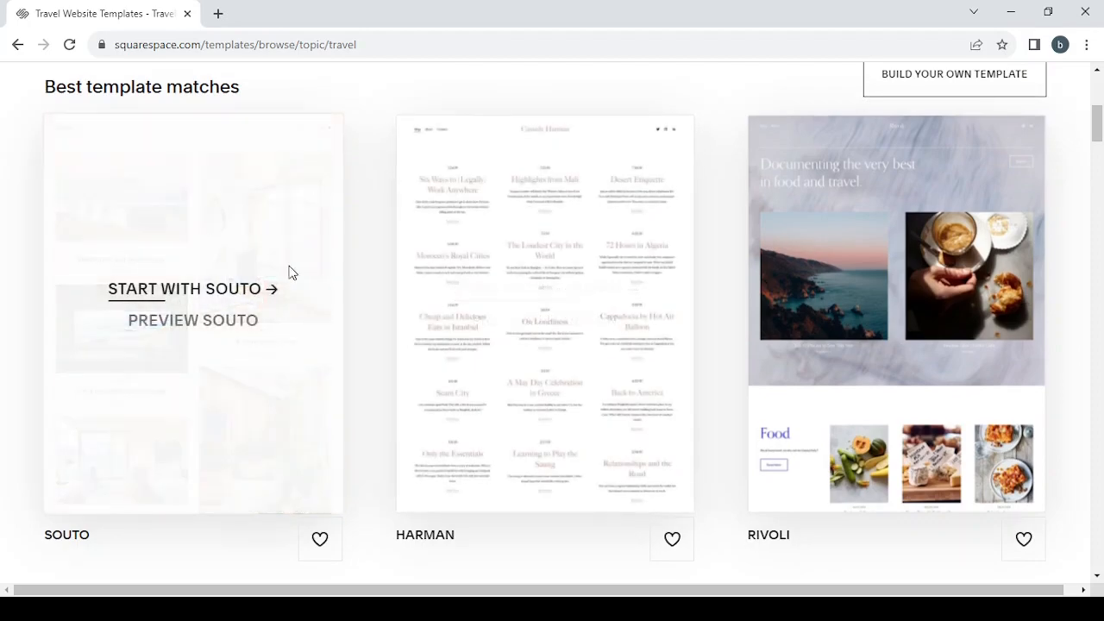
Preview the Souto template and look through its page content
left_click(222, 321)
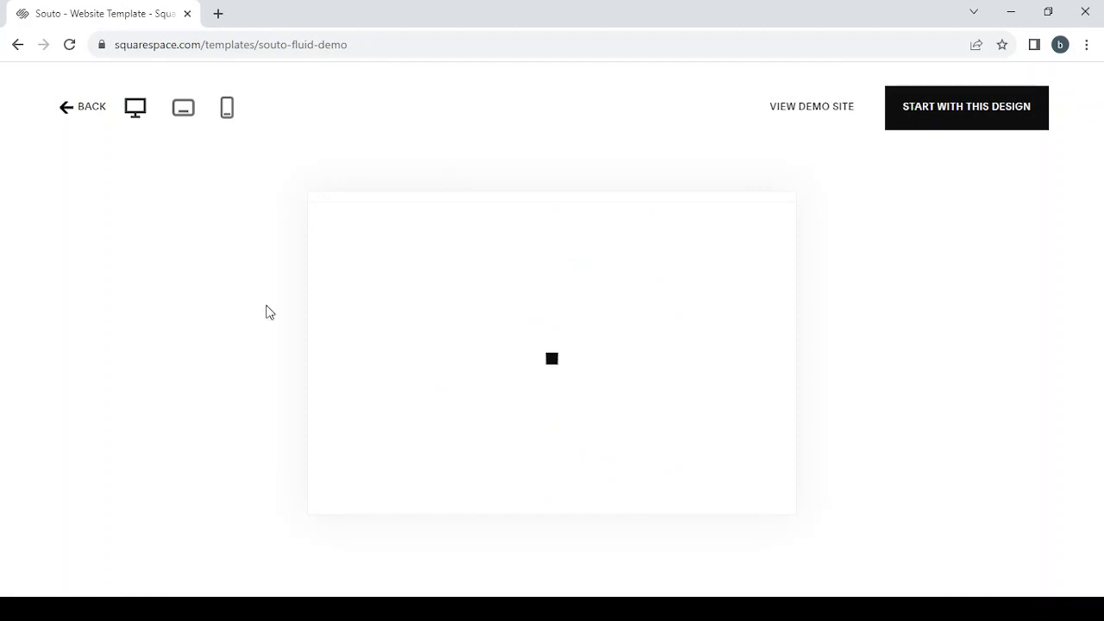
scroll(679, 371, "down", 5)
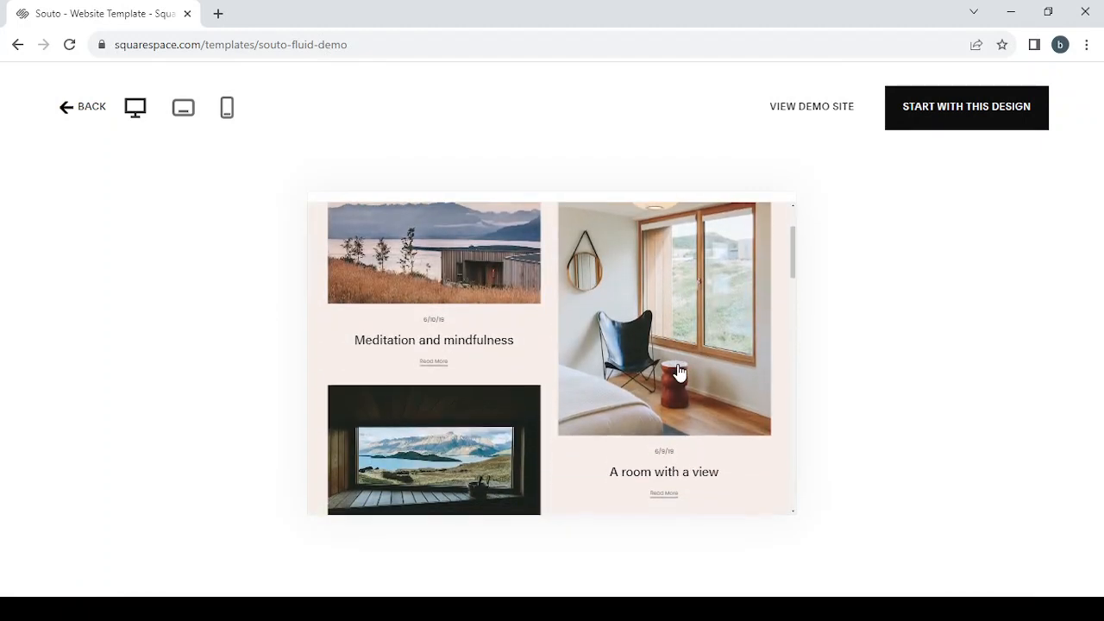
scroll(679, 371, "down", 10)
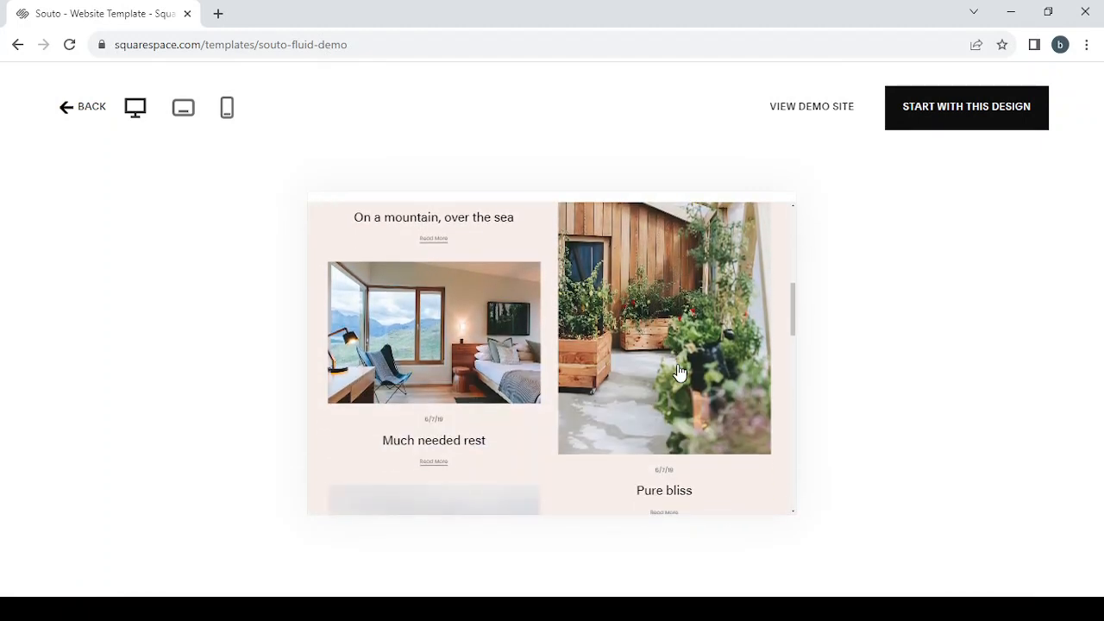
Examine Souto's full demo site, including its blog posts, and return to the template preview
left_click(805, 110)
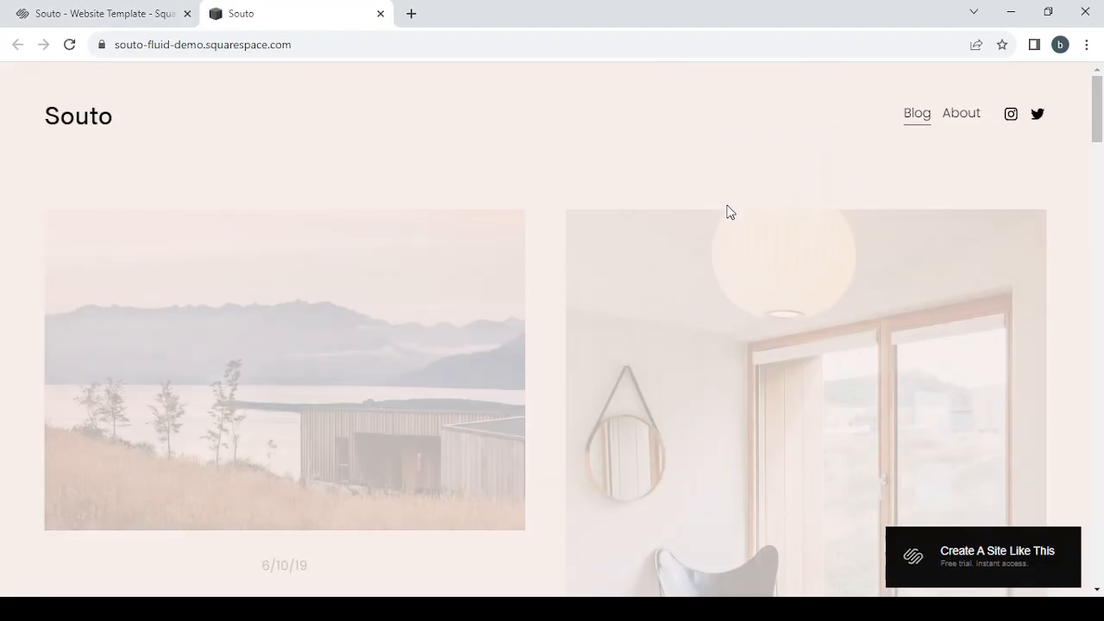
scroll(594, 359, "down", 4)
scroll(593, 359, "down", 15)
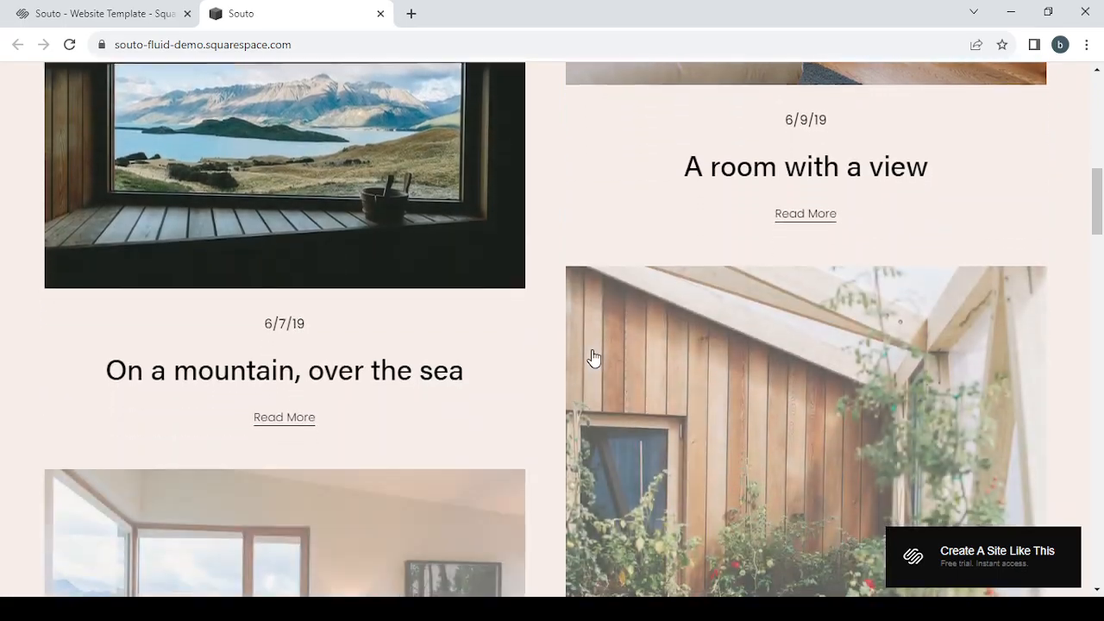
scroll(593, 359, "down", 15)
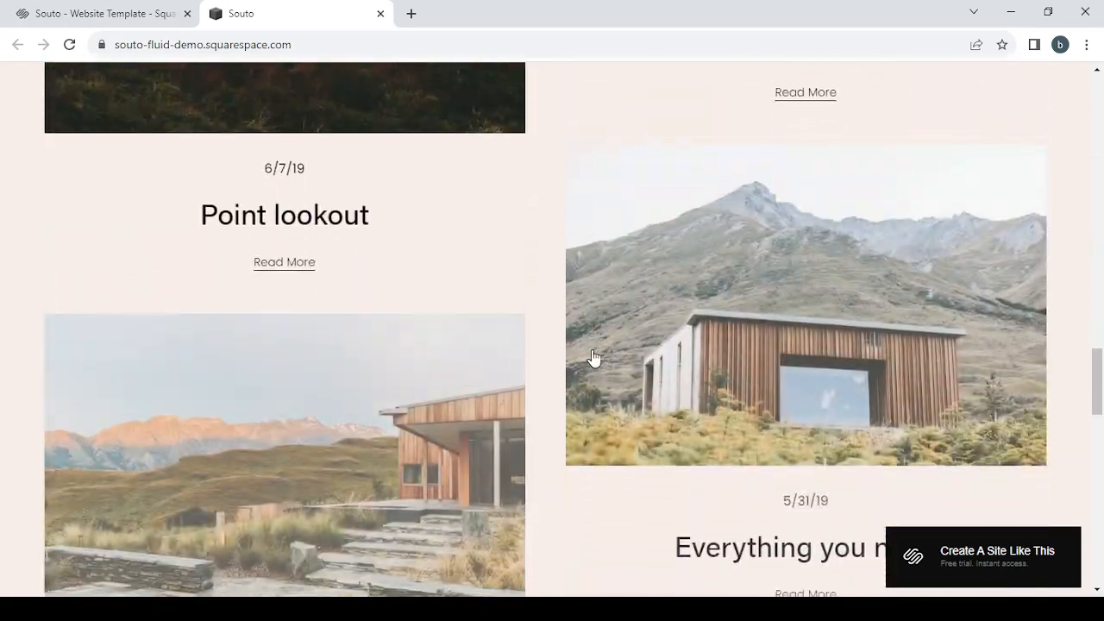
scroll(592, 350, "up", 20)
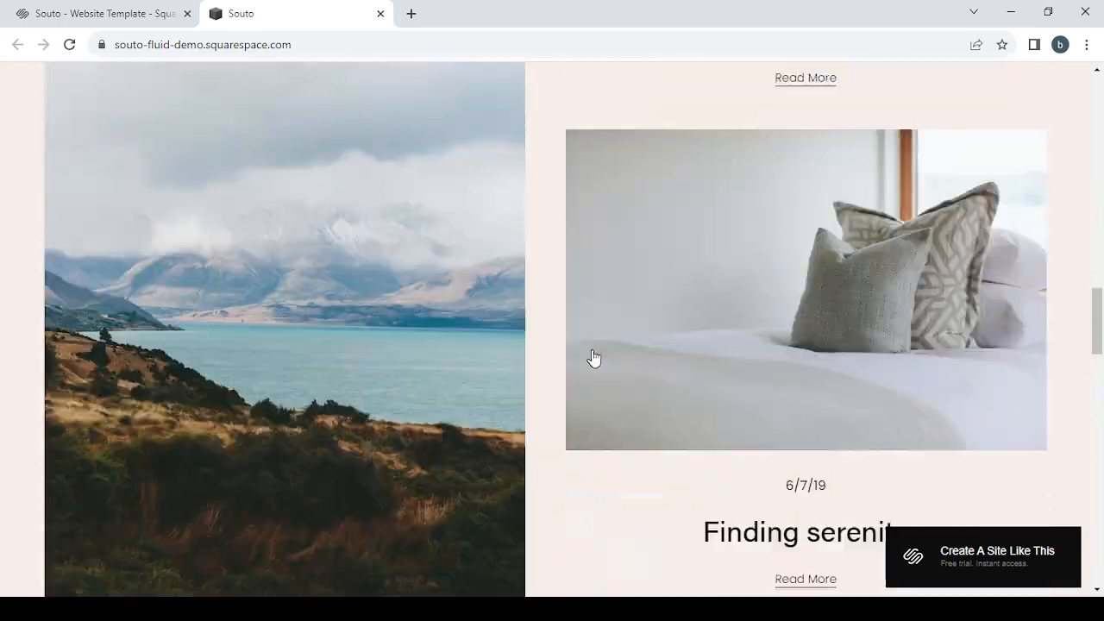
left_click(379, 14)
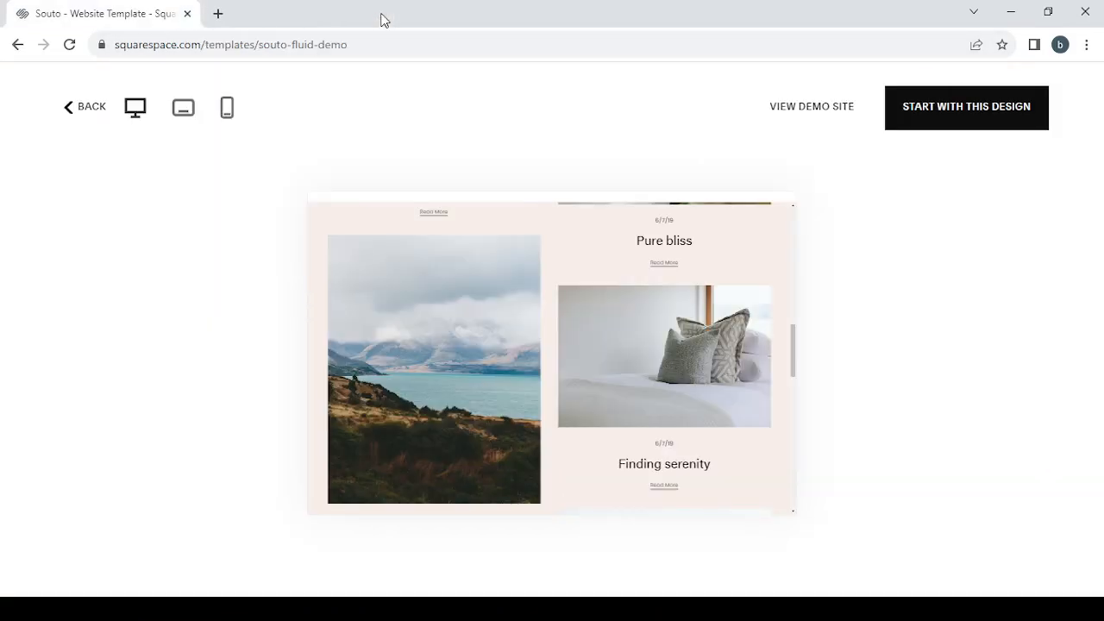
Create a site from the Souto design titled "Eco-Tourism and Sustainable Travel Experiences" and skip the remaining introduction
left_click(964, 113)
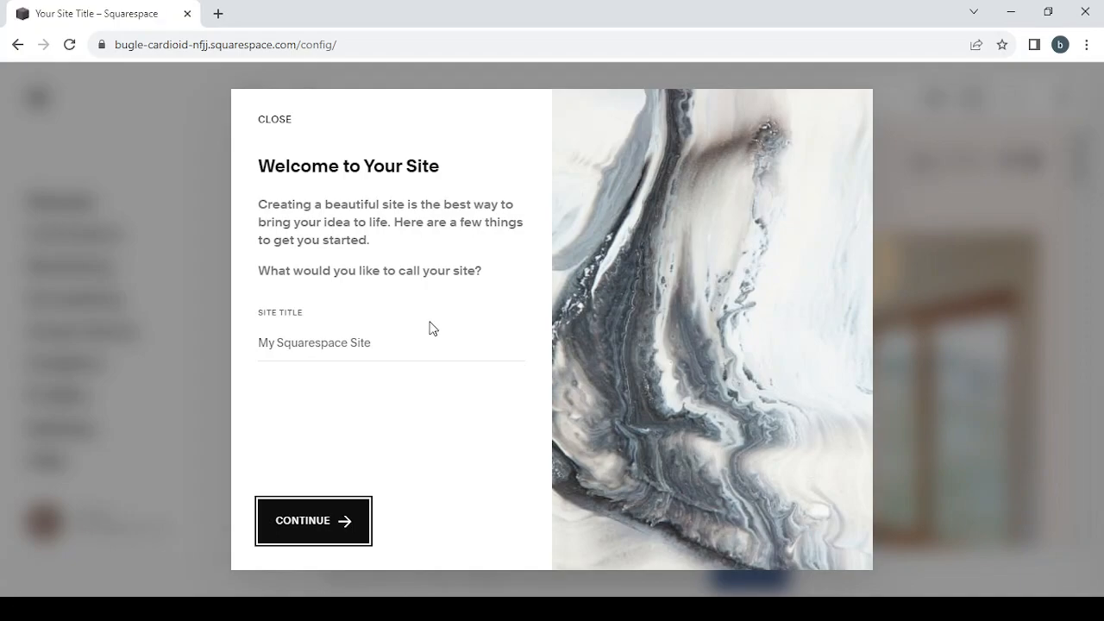
left_click(333, 343)
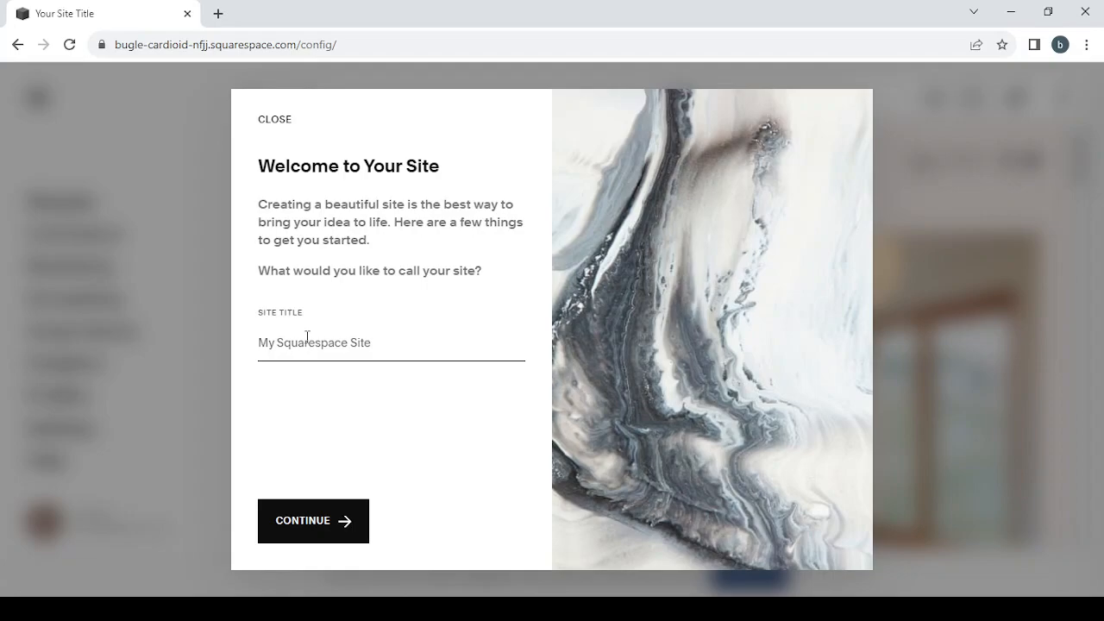
type("Eco-Tourism and Sustainable Travel Experiences")
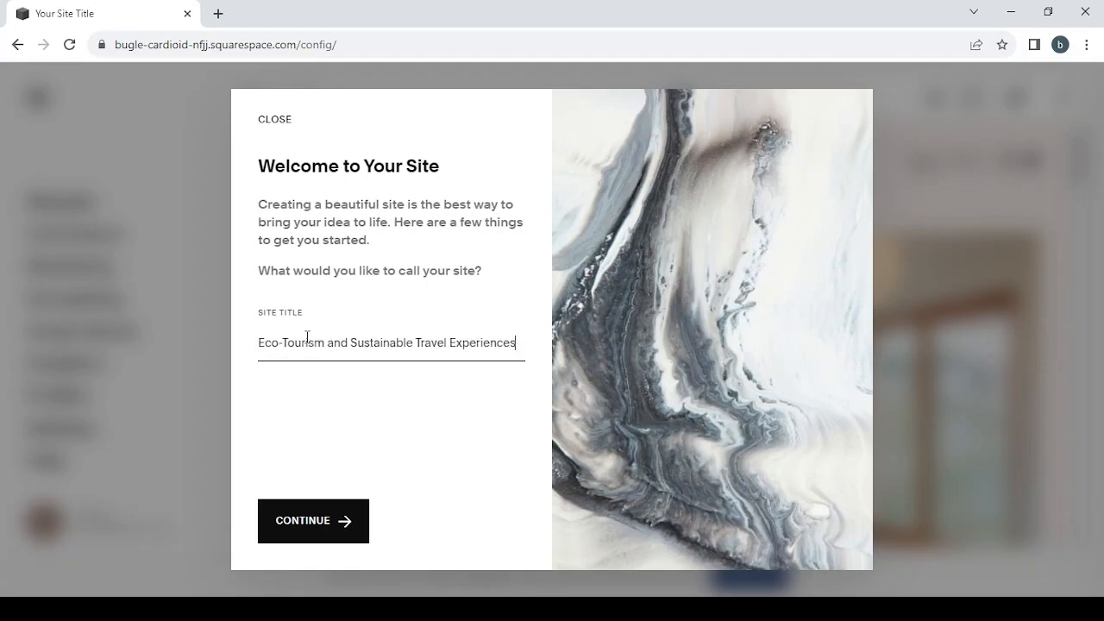
left_click(302, 525)
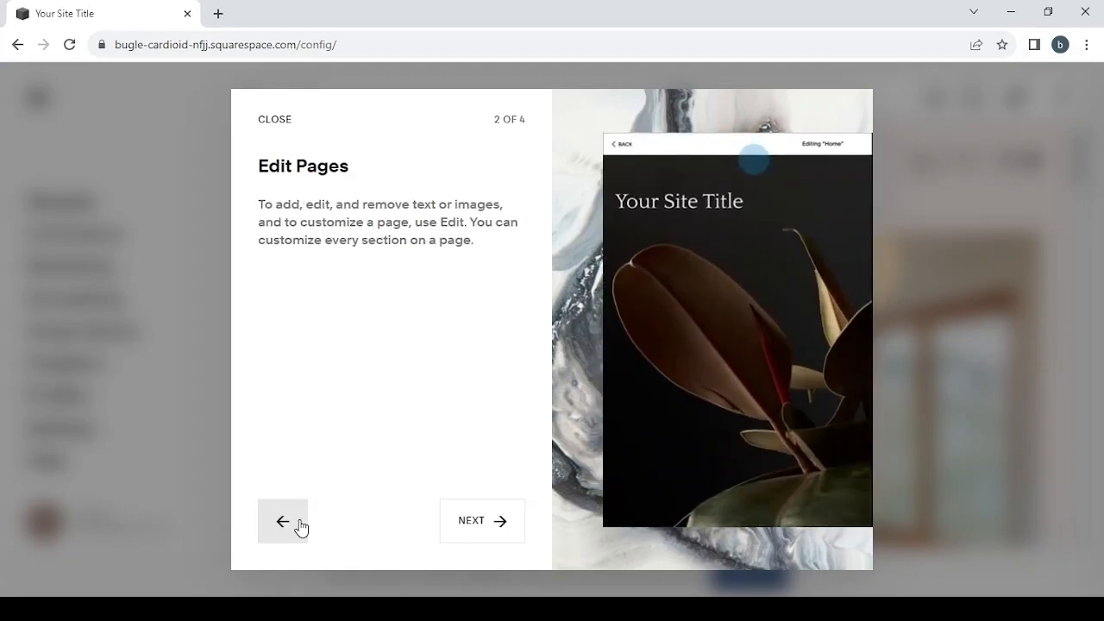
left_click(276, 121)
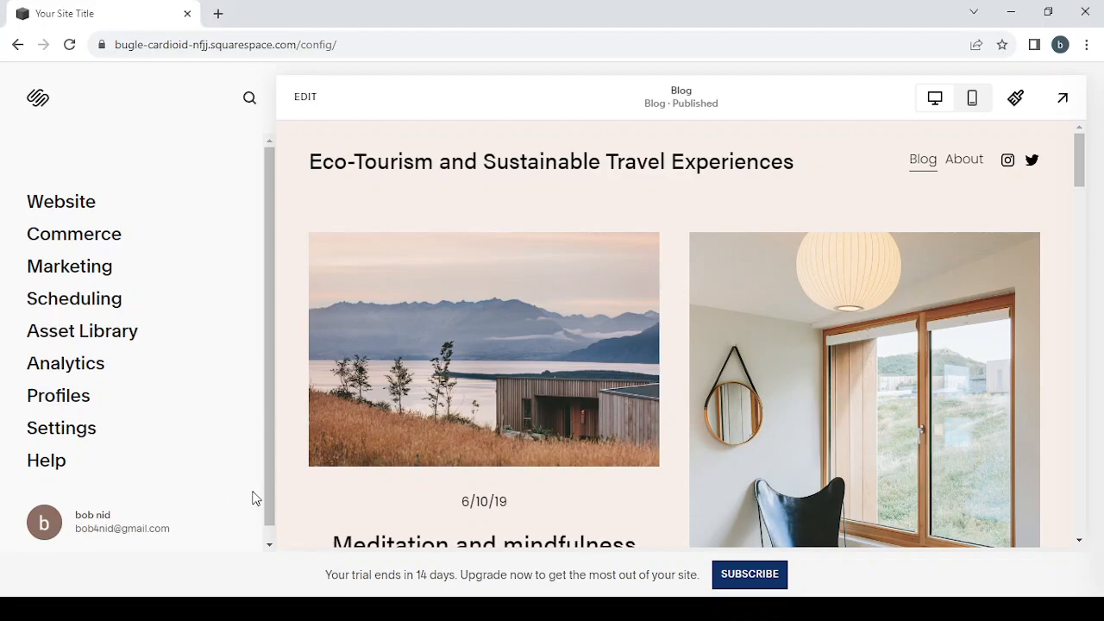
Review the Blog page's general settings among the website's pages, leaving them unedited, and return to the site's home overview
left_click(63, 202)
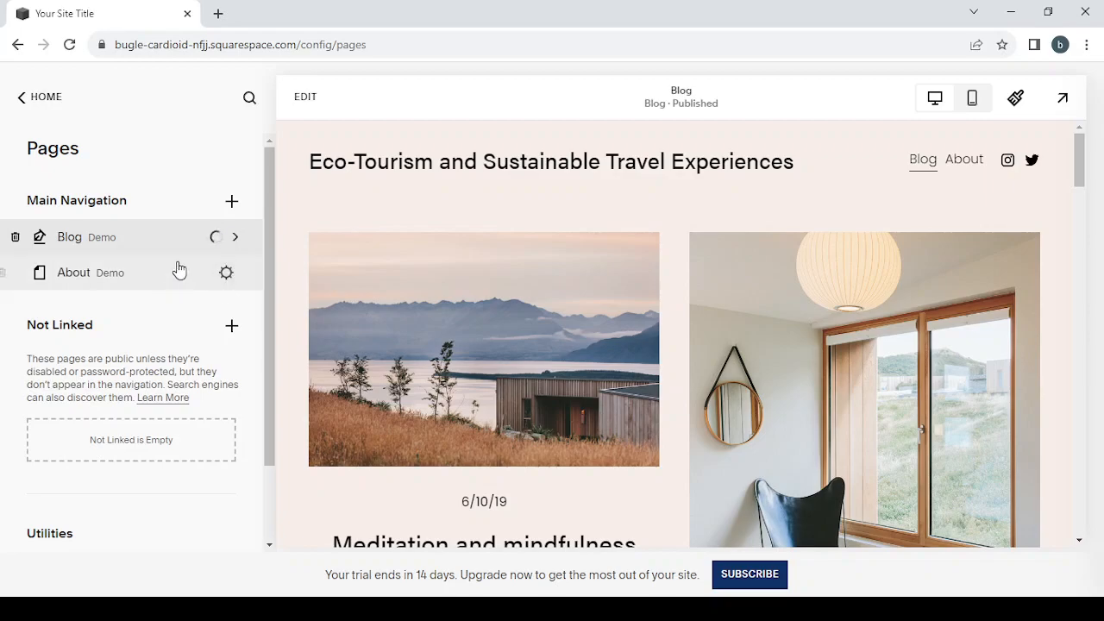
left_click(237, 240)
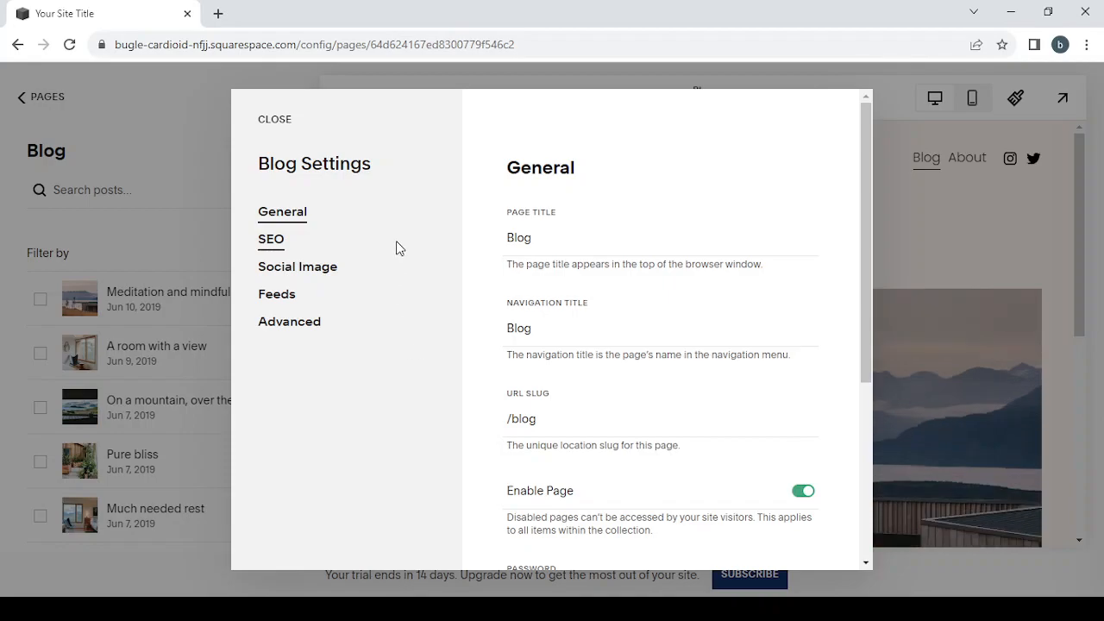
scroll(582, 346, "down", 1)
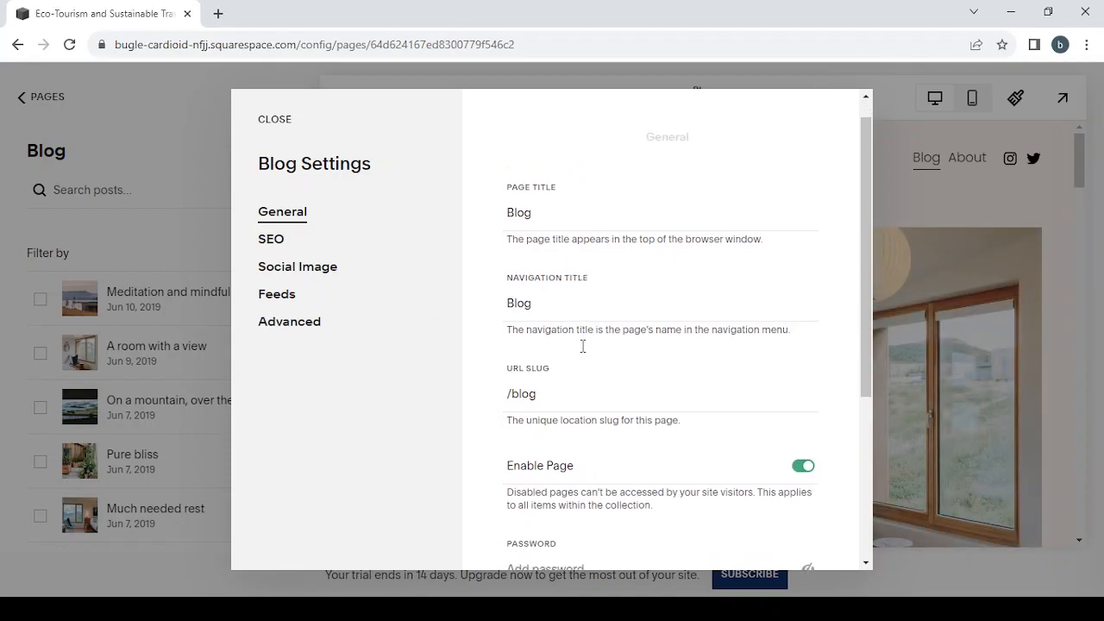
scroll(701, 352, "down", 1)
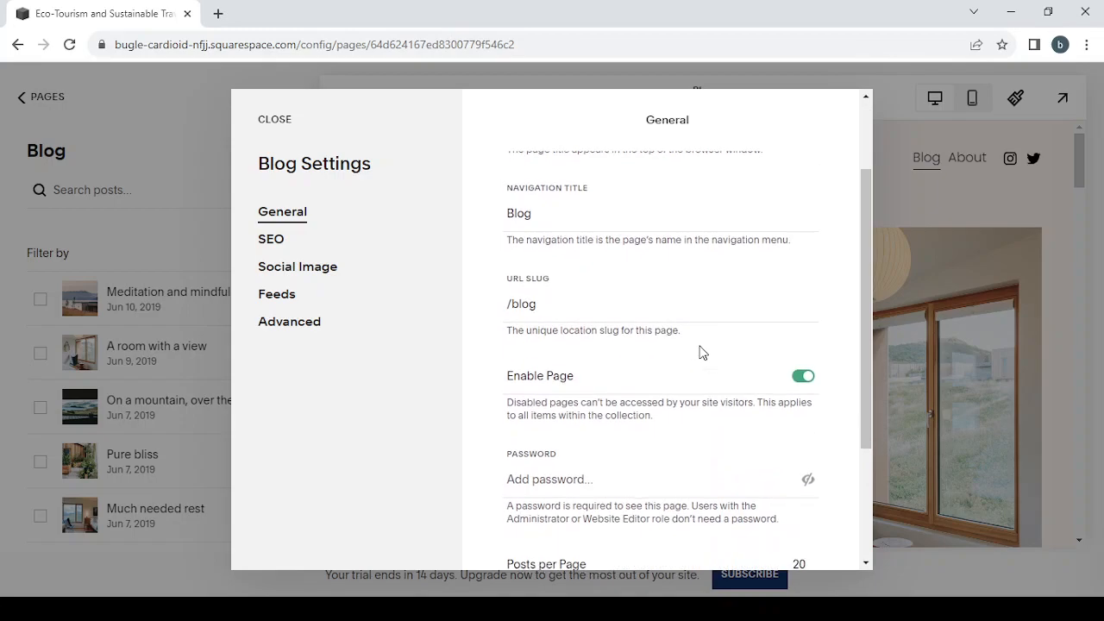
scroll(686, 409, "up", 2)
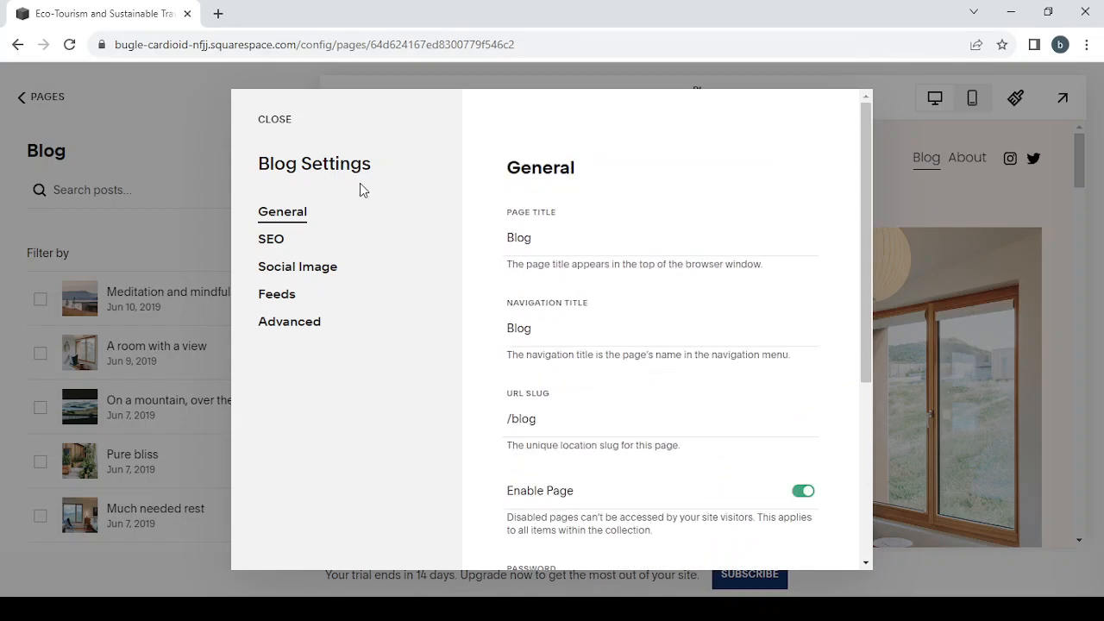
left_click(276, 121)
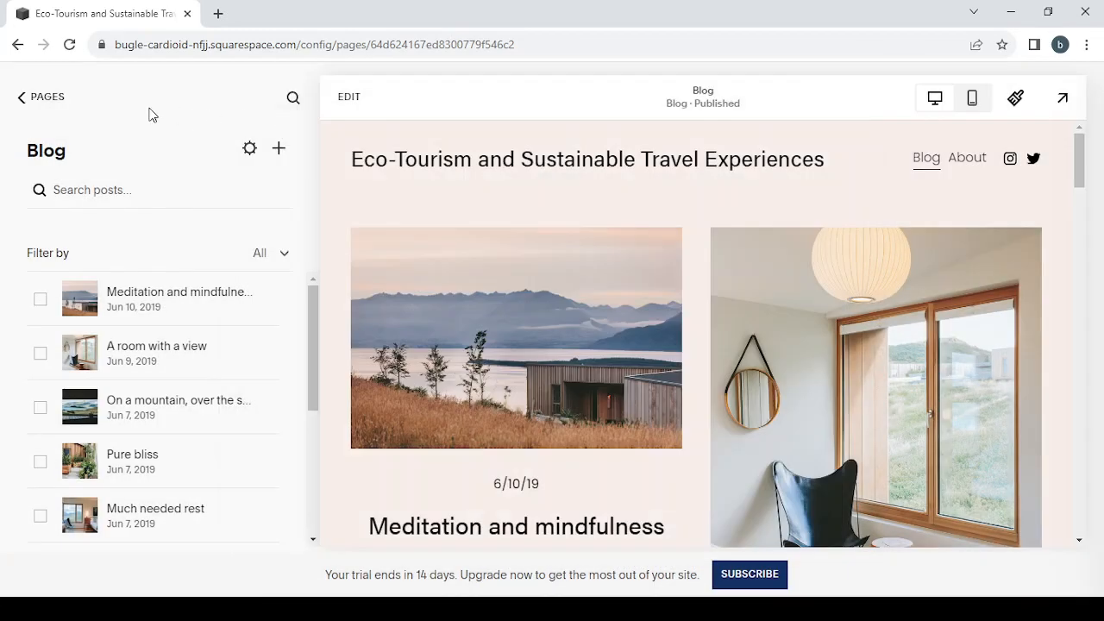
left_click(45, 98)
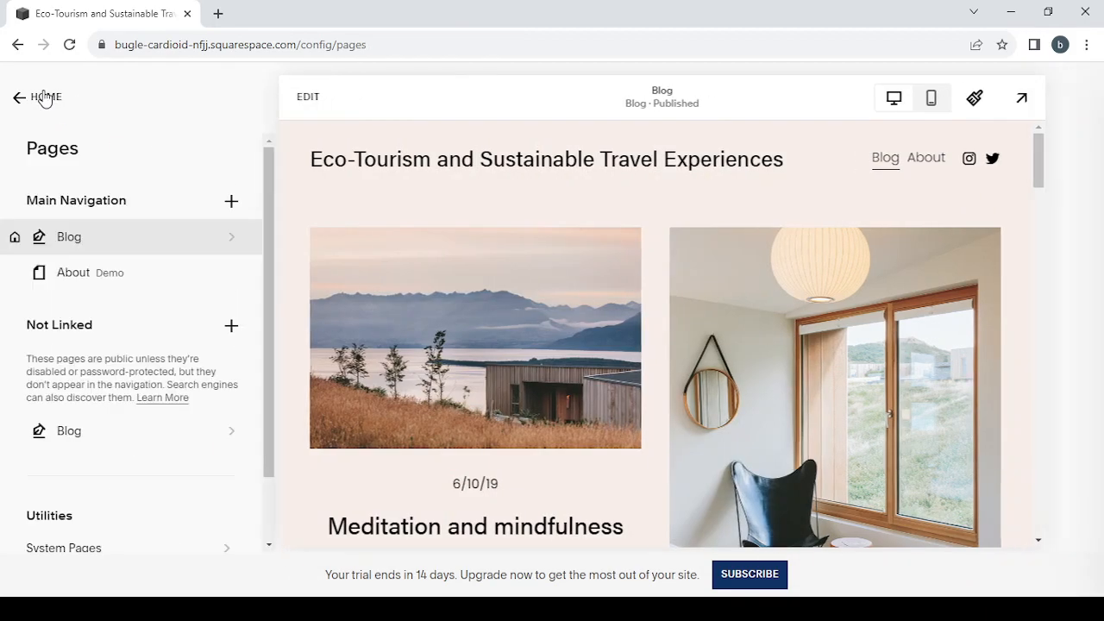
mouse_move(204, 240)
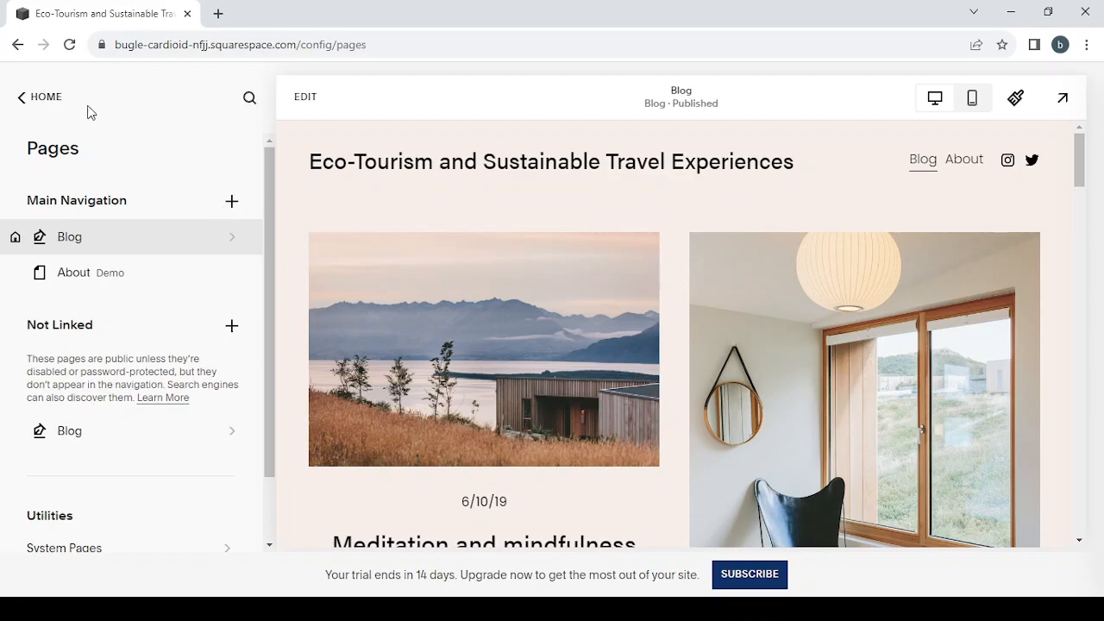
left_click(43, 98)
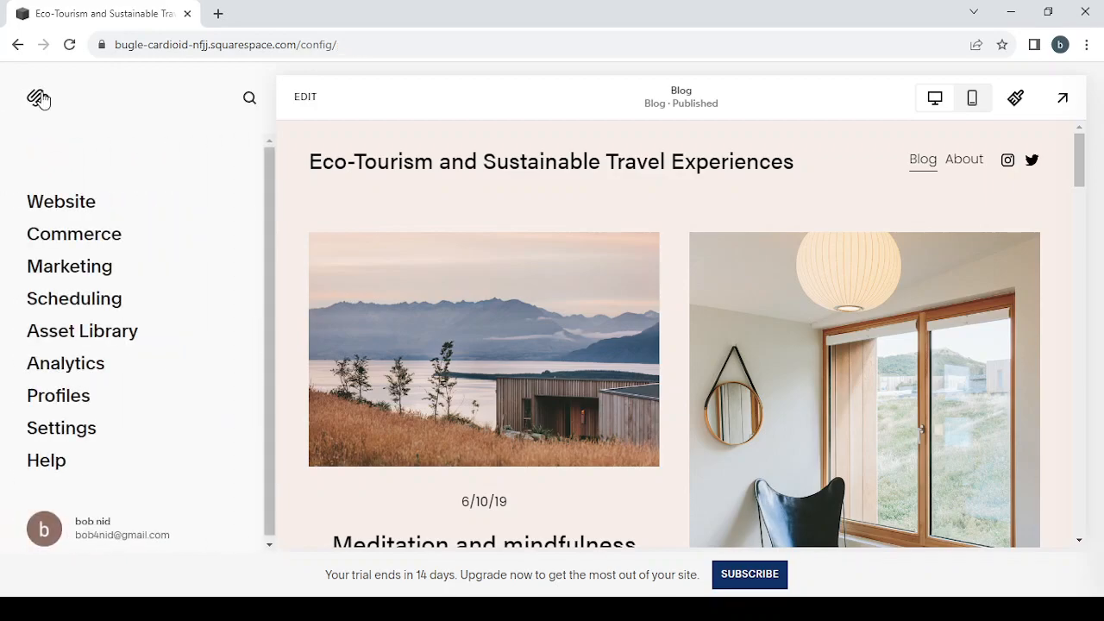
Look over the site's Commerce section and its Marketing section, returning to the home overview
left_click(60, 235)
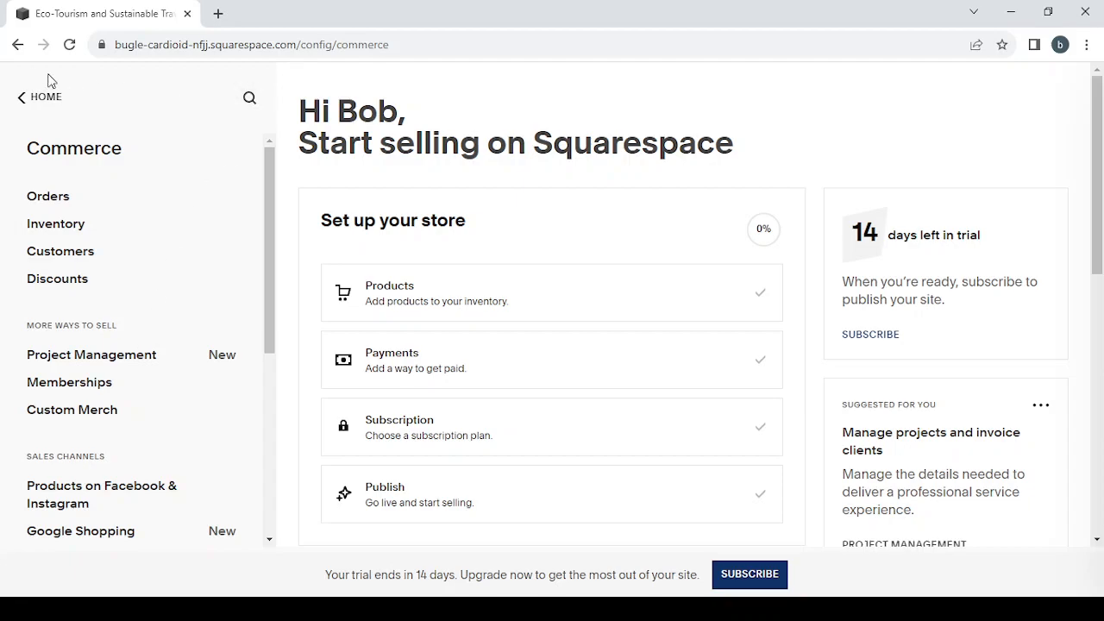
left_click(20, 100)
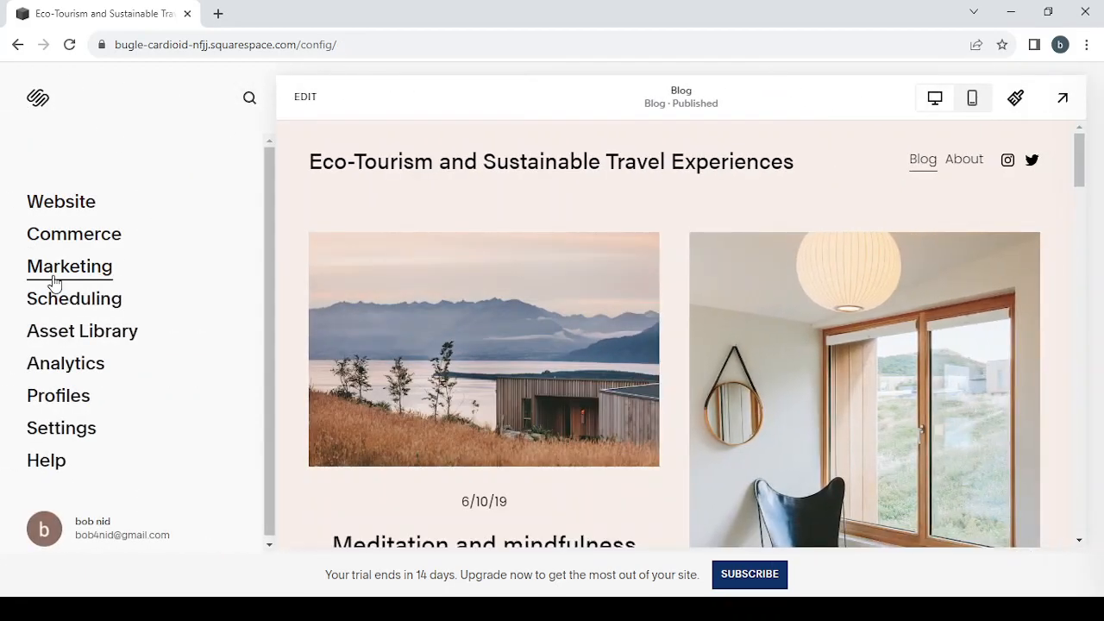
left_click(53, 276)
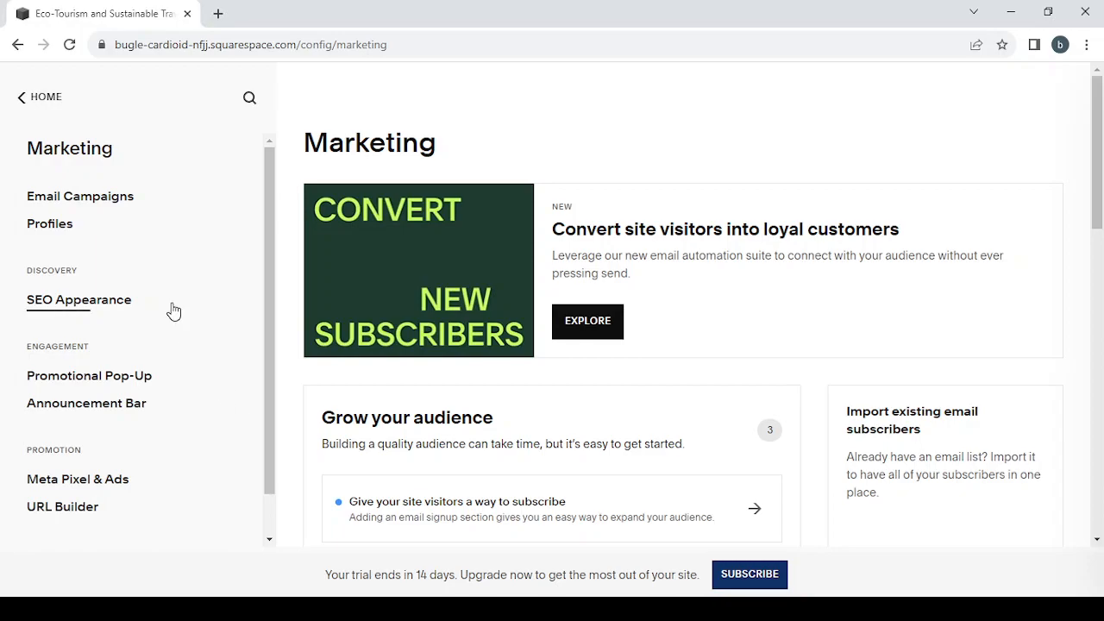
scroll(170, 310, "down", 1)
scroll(112, 224, "up", 1)
left_click(35, 105)
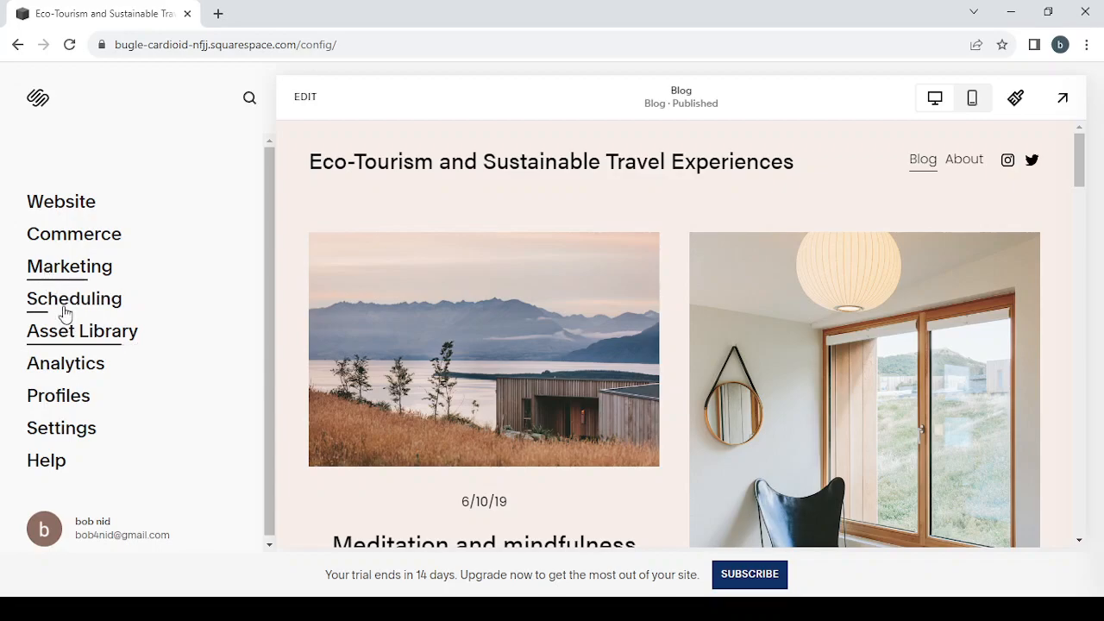
Look over the Asset Library and its new folder prompt without creating a folder, and return to the site's home overview
left_click(83, 345)
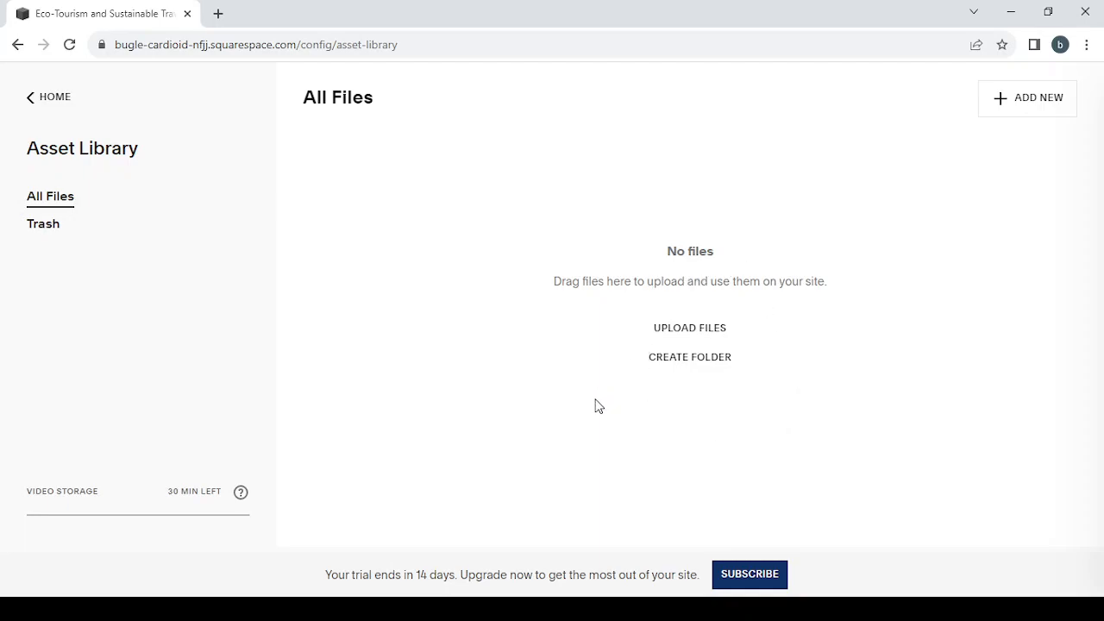
left_click(674, 369)
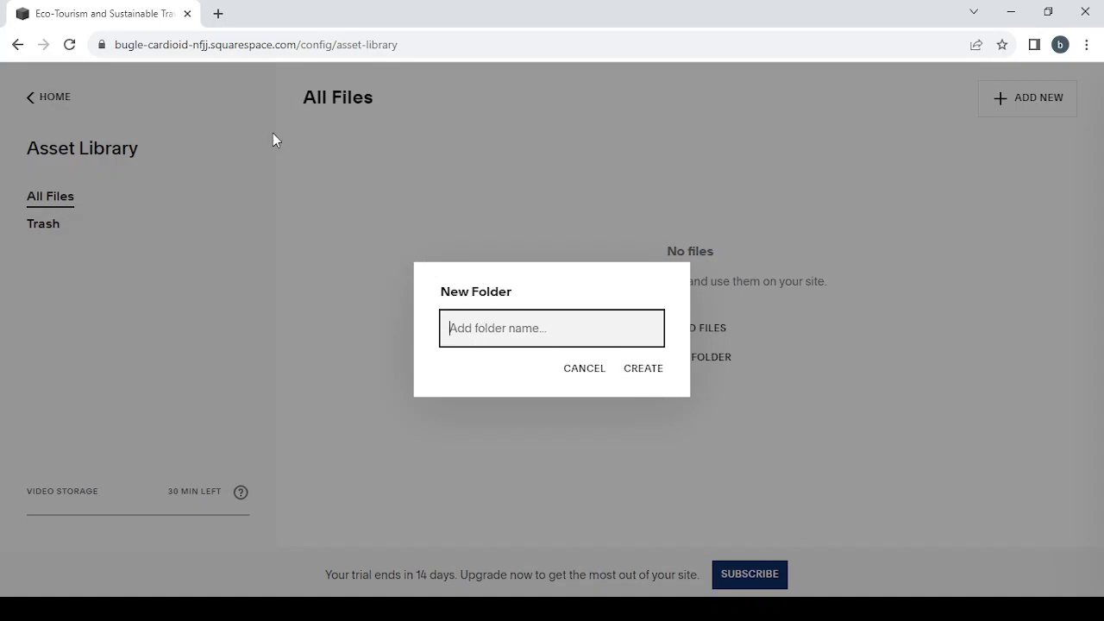
left_click(584, 369)
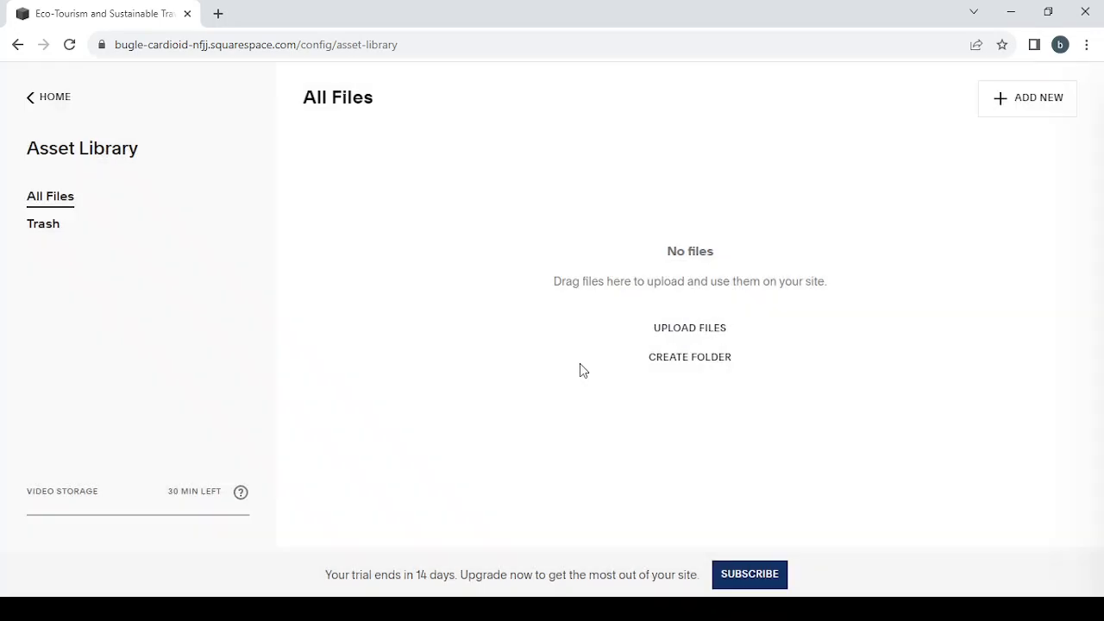
left_click(36, 96)
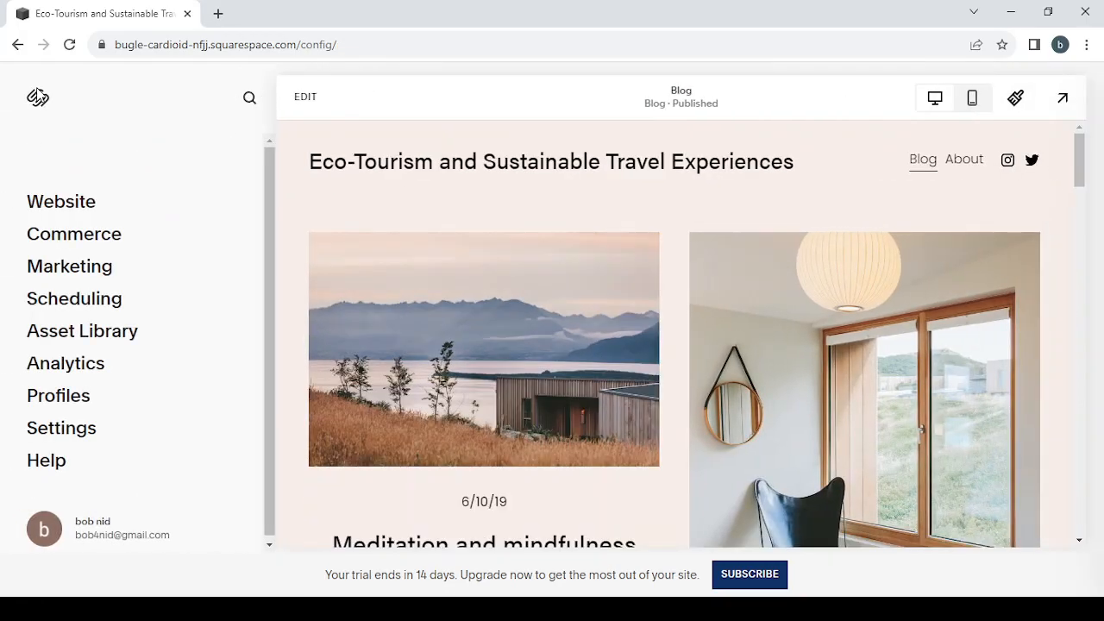
Review the Sales analytics and the available date ranges, leaving the range as it is, and return to the home overview
left_click(90, 371)
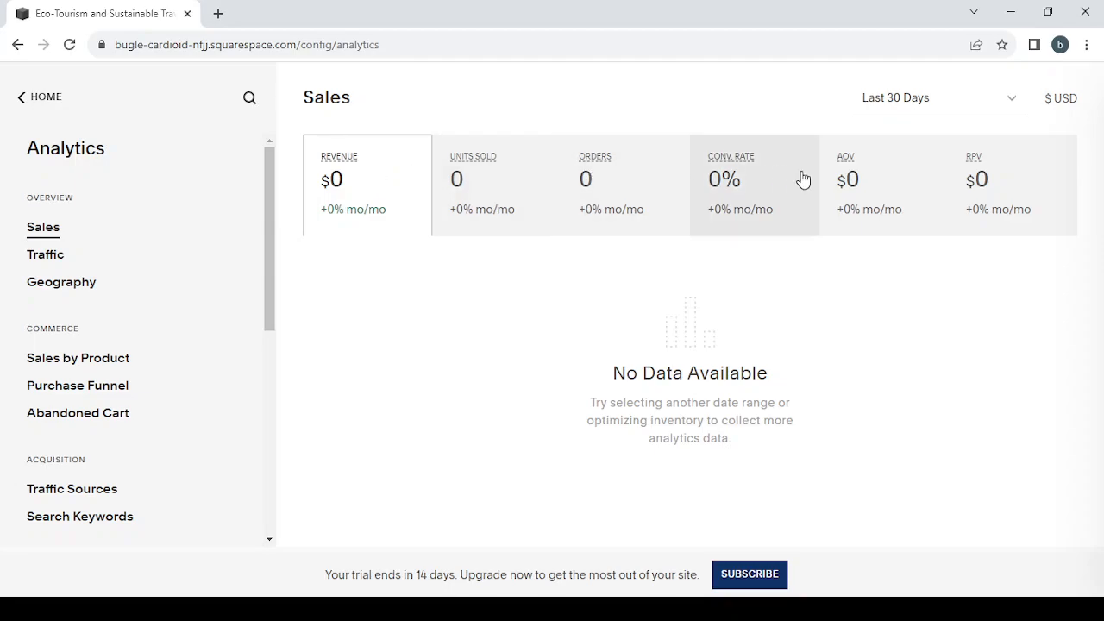
left_click(922, 102)
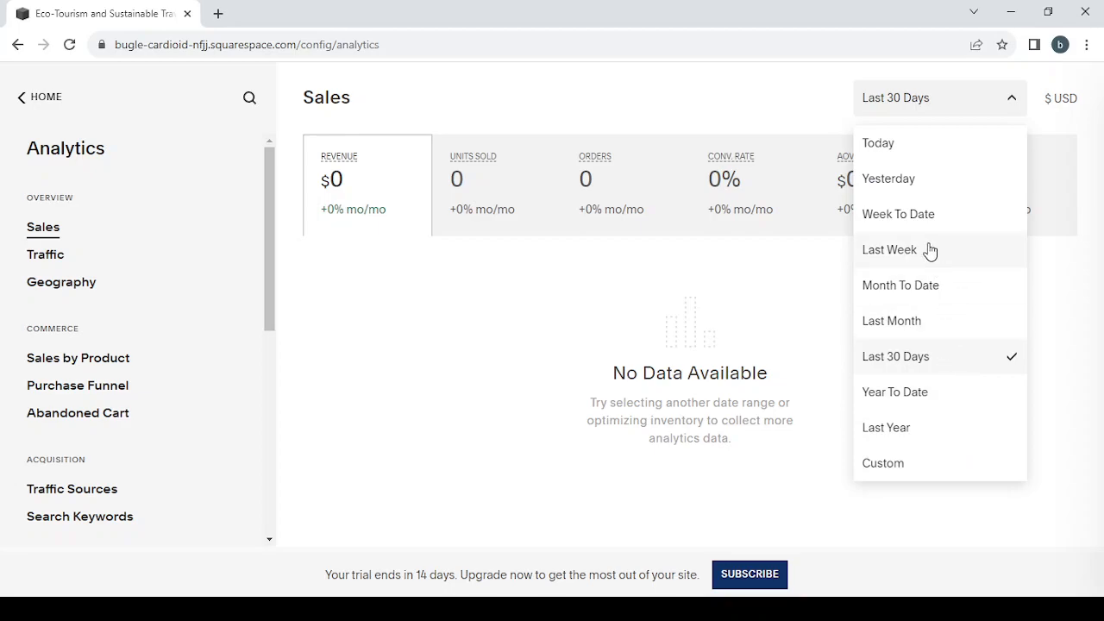
left_click(867, 88)
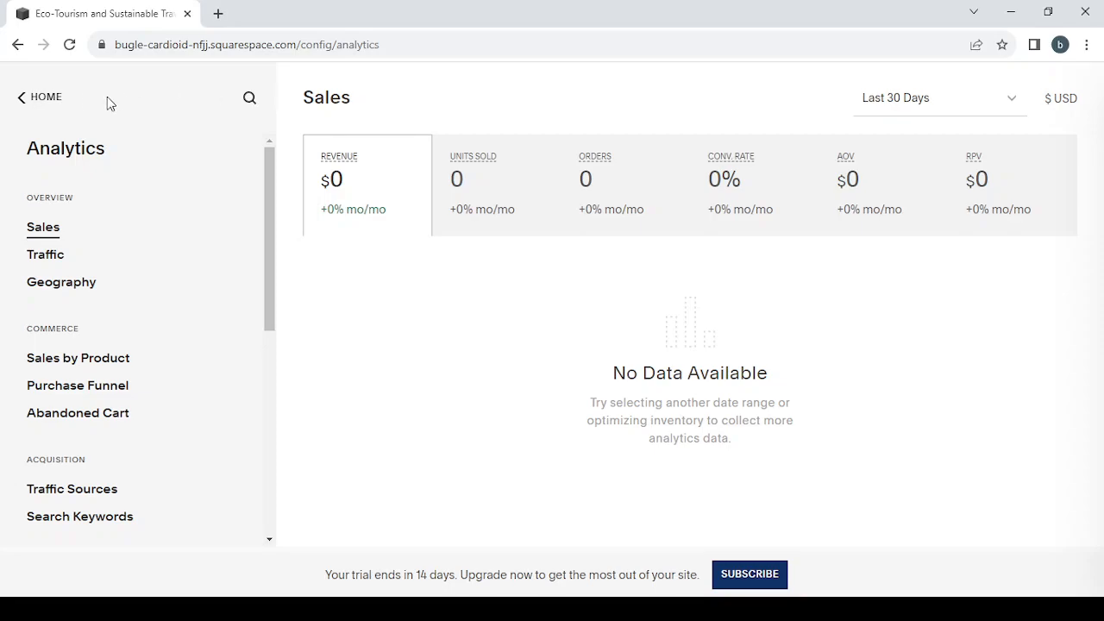
left_click(34, 96)
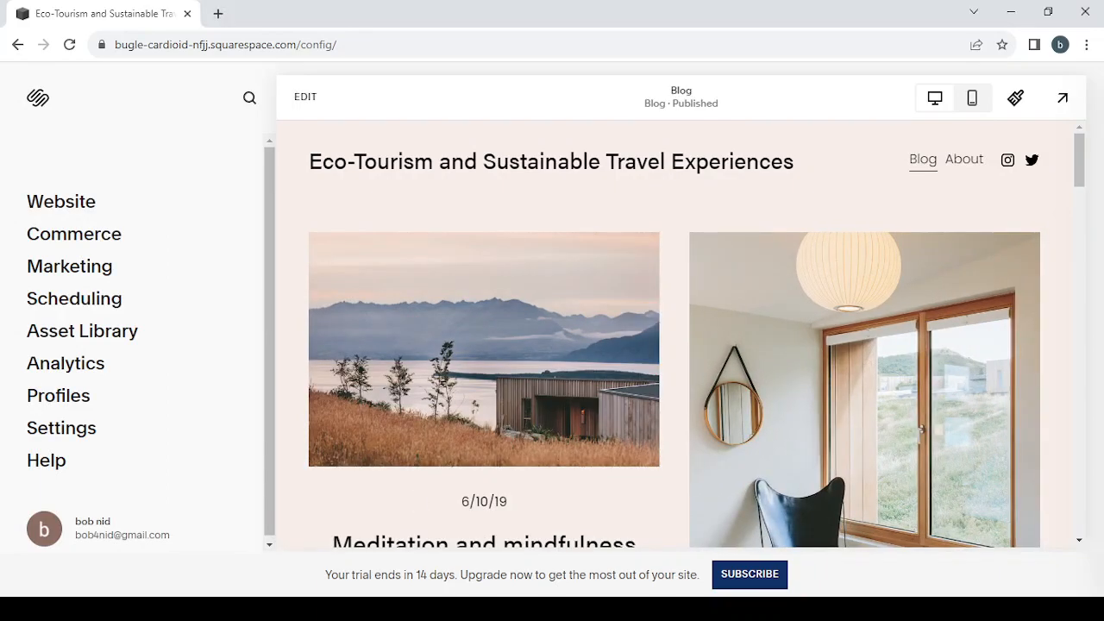
Dismiss the Profiles introduction, examine the smart lists and the options for adding subscribers, and return to the home overview
left_click(49, 405)
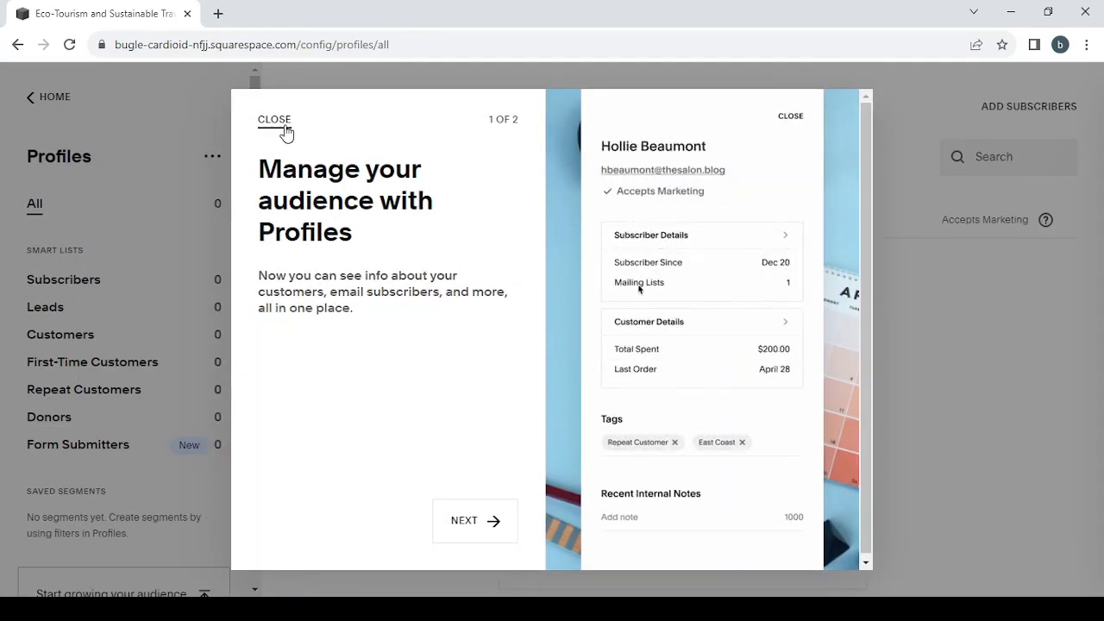
left_click(276, 121)
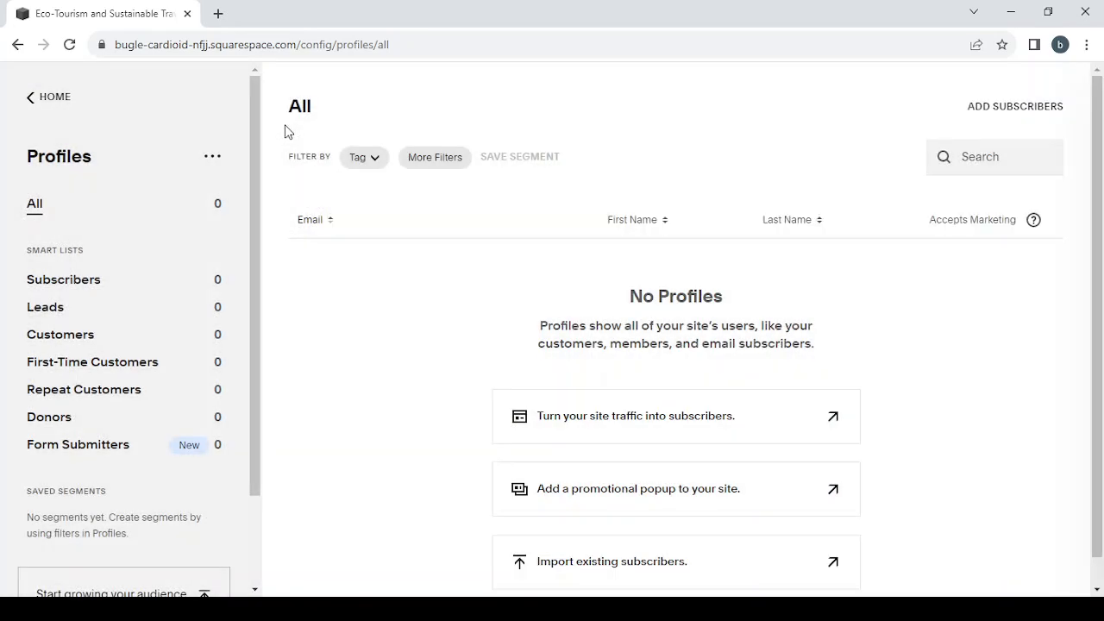
scroll(357, 332, "down", 1)
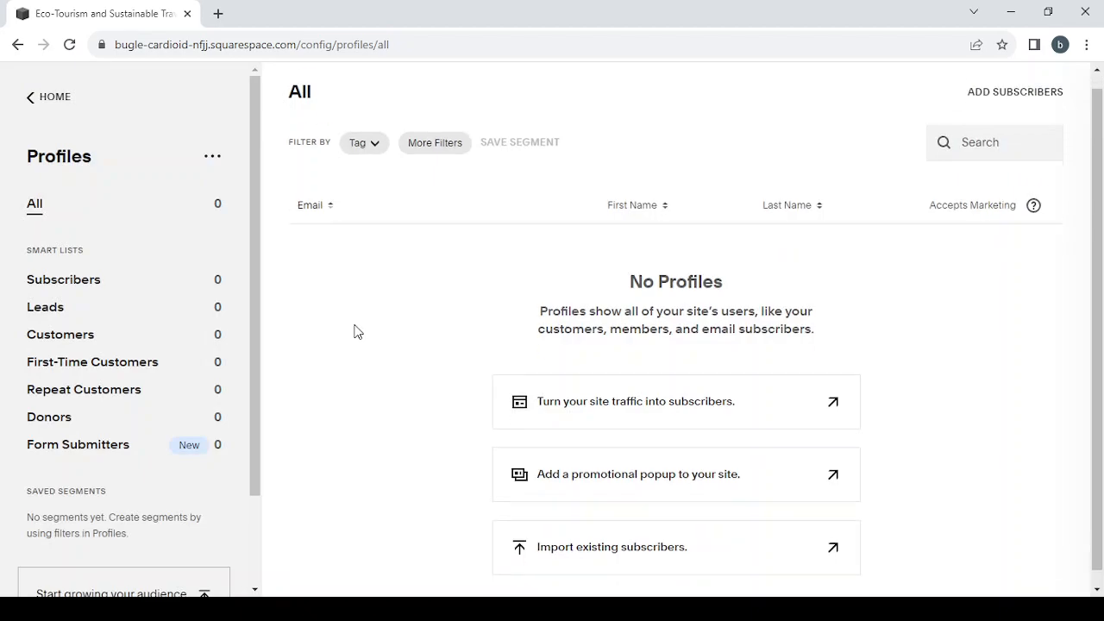
scroll(357, 332, "up", 1)
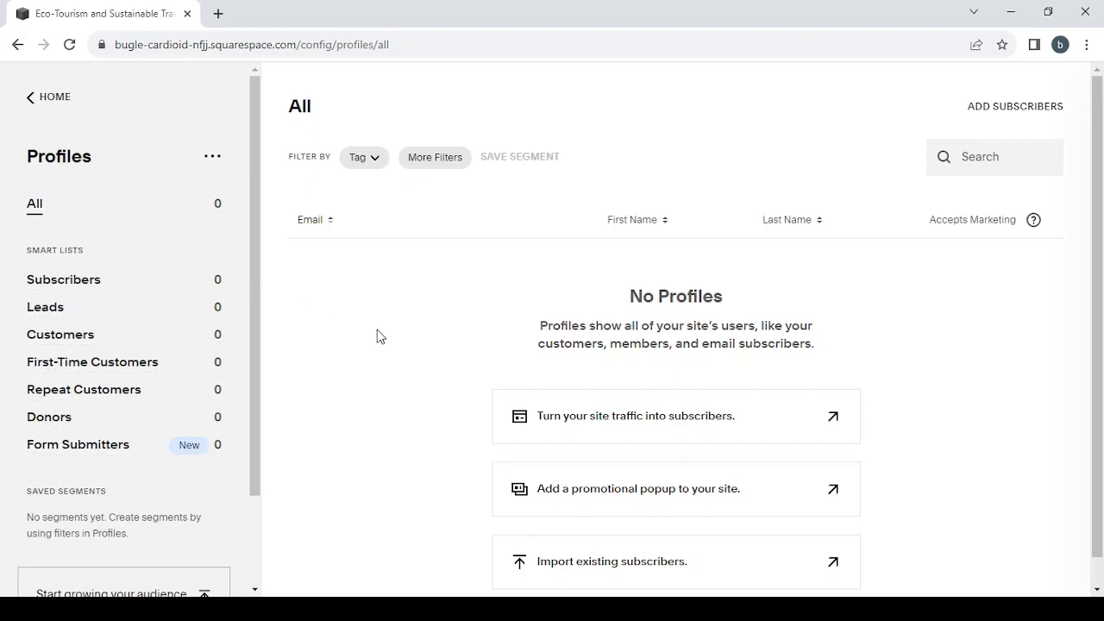
scroll(377, 335, "down", 1)
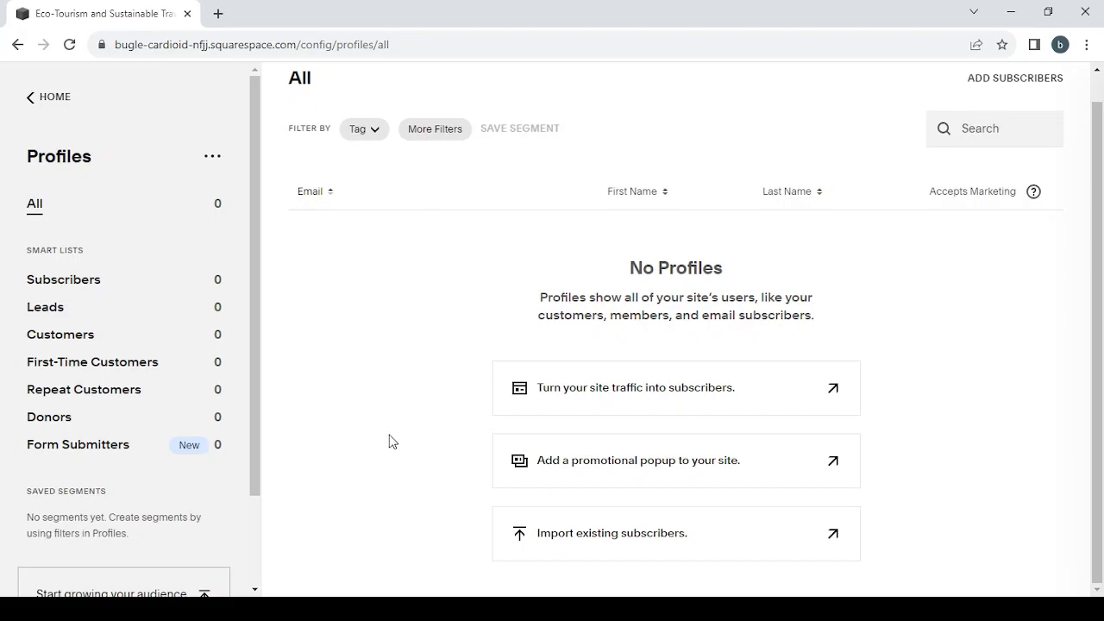
scroll(83, 384, "down", 2)
scroll(84, 385, "up", 2)
scroll(84, 385, "down", 2)
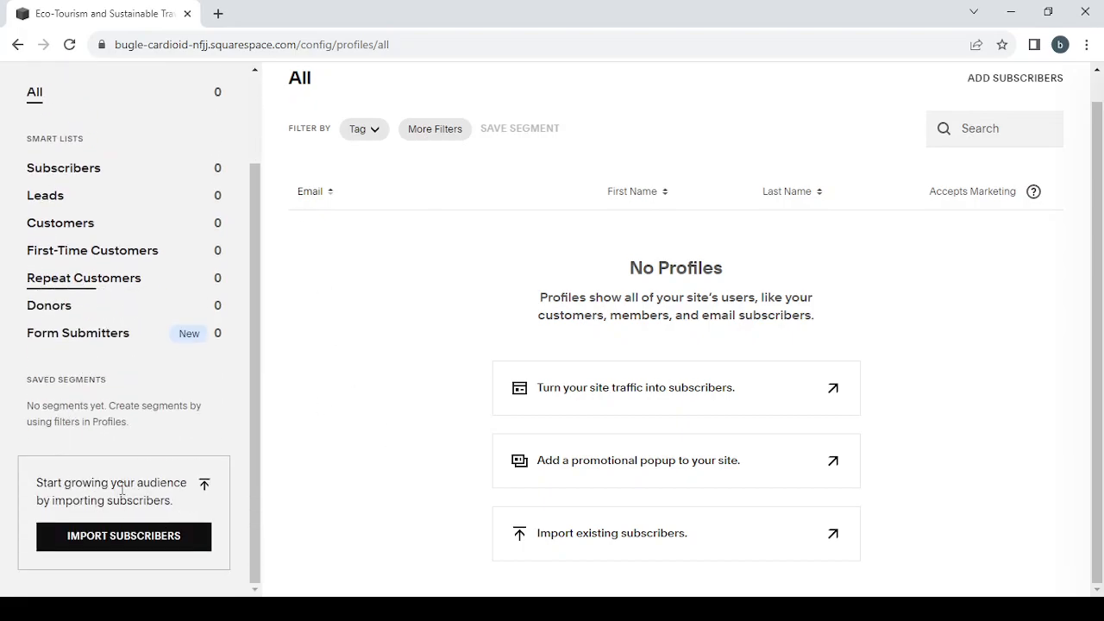
scroll(101, 412, "up", 2)
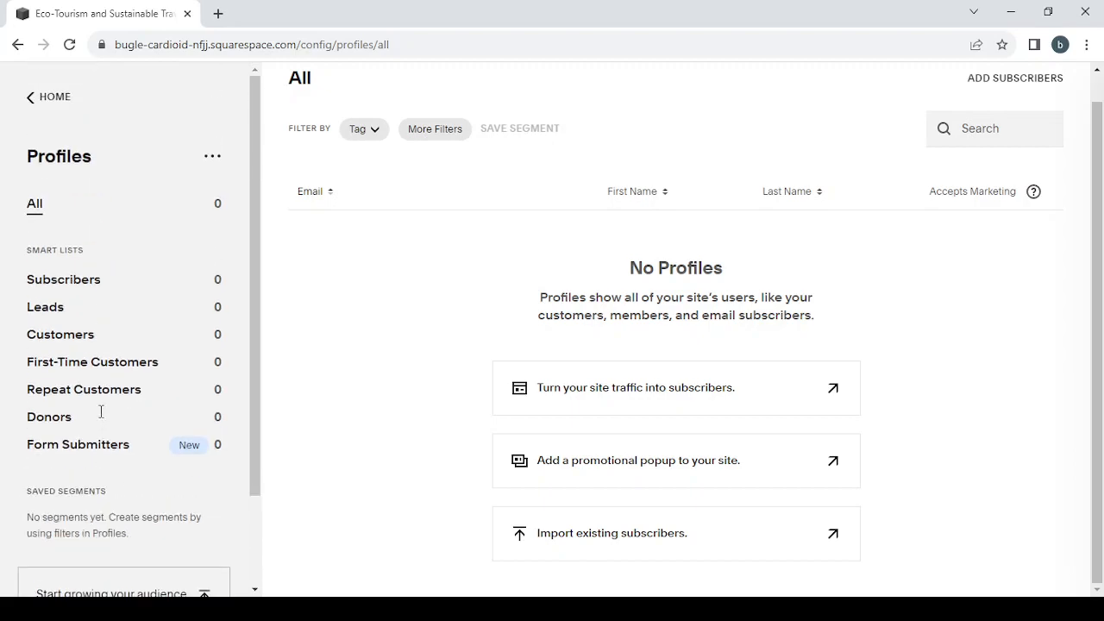
left_click(31, 95)
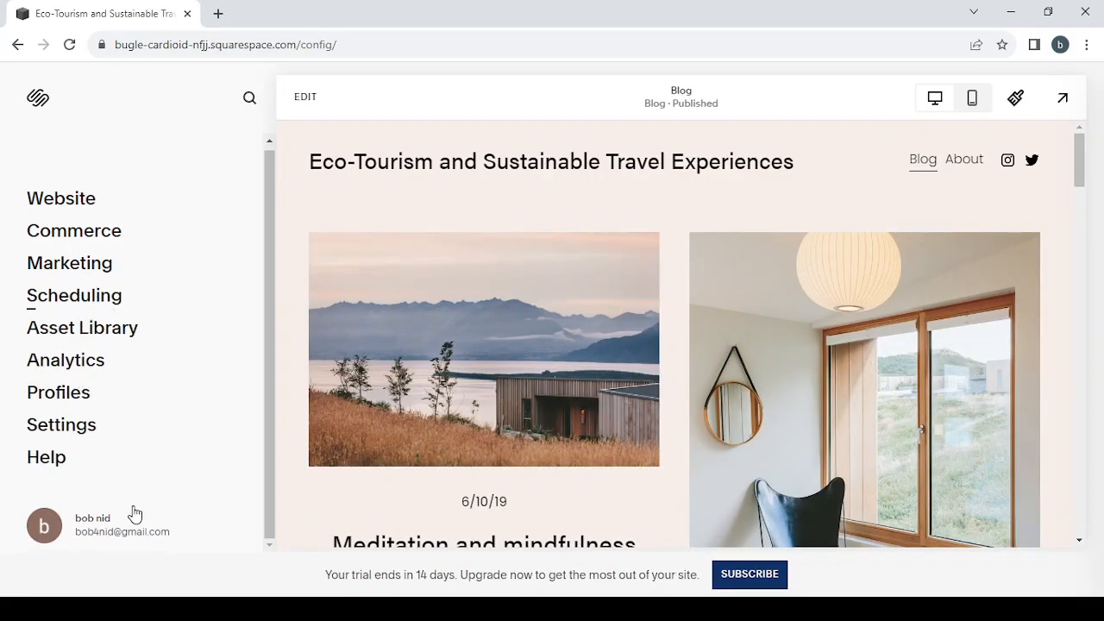
Look through the site's settings and the payment processors offered under Store Payments, and return to the home overview
left_click(56, 429)
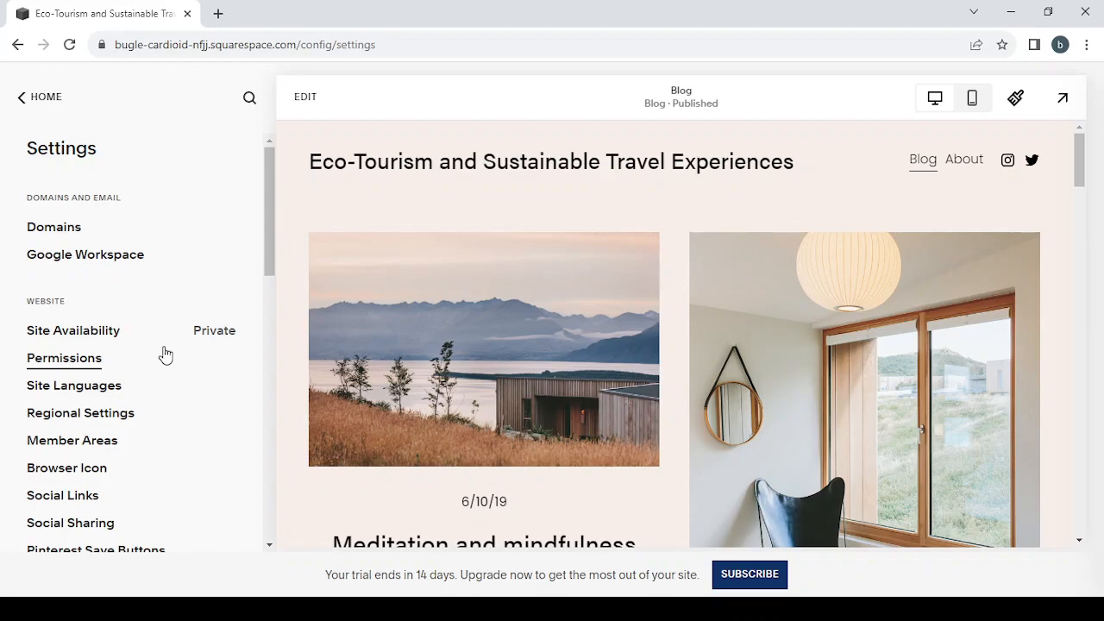
scroll(244, 433, "down", 3)
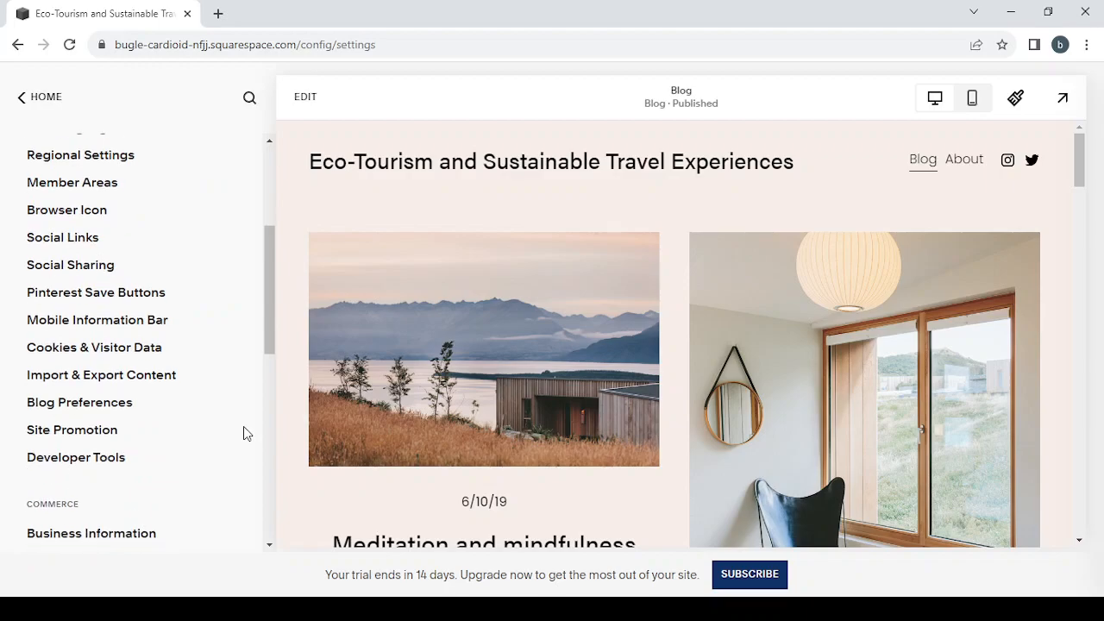
scroll(243, 431, "down", 2)
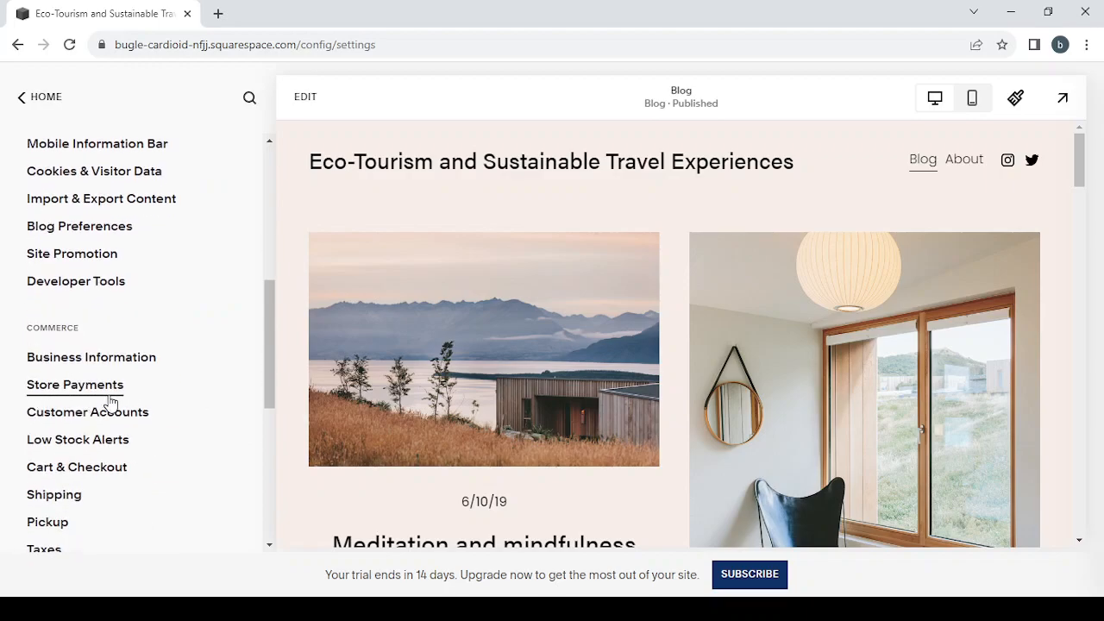
left_click(73, 388)
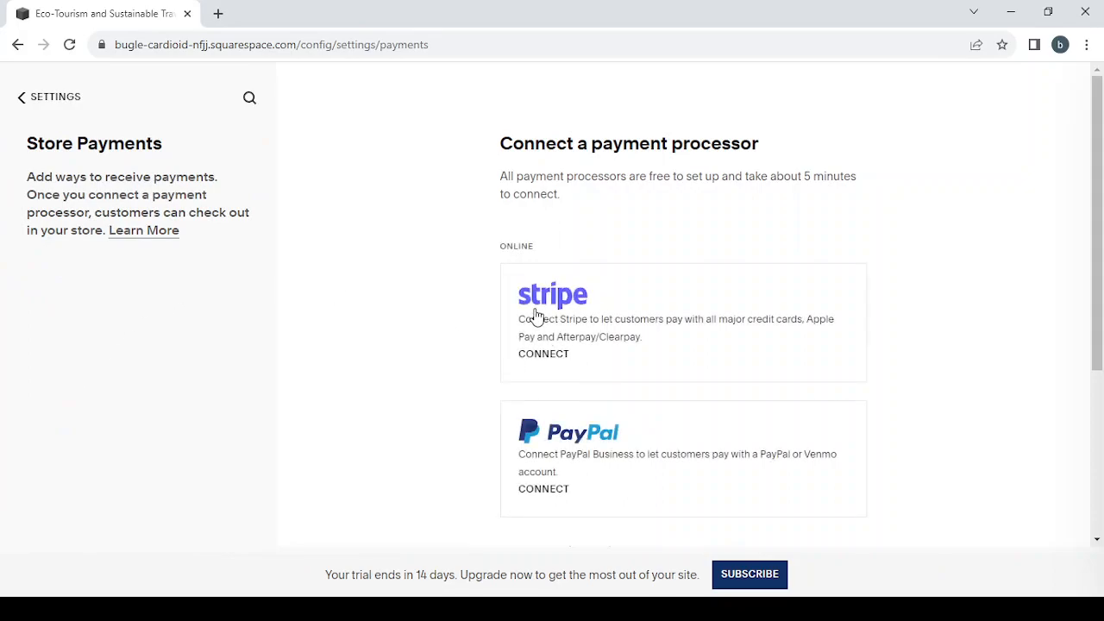
scroll(535, 318, "down", 1)
scroll(681, 382, "down", 2)
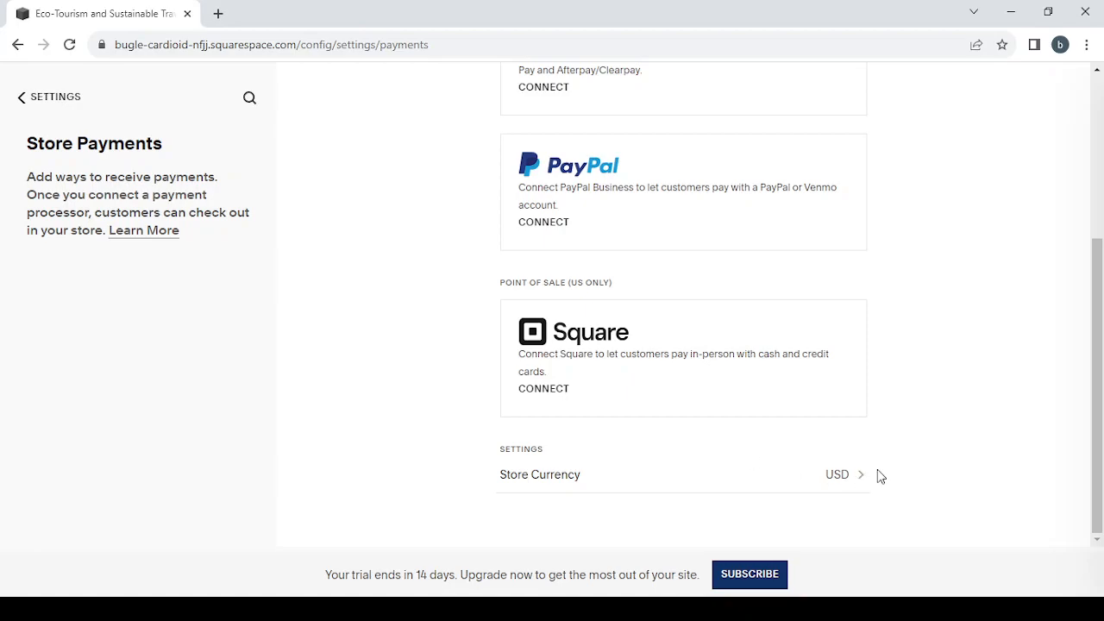
scroll(628, 401, "up", 1)
scroll(628, 401, "up", 1)
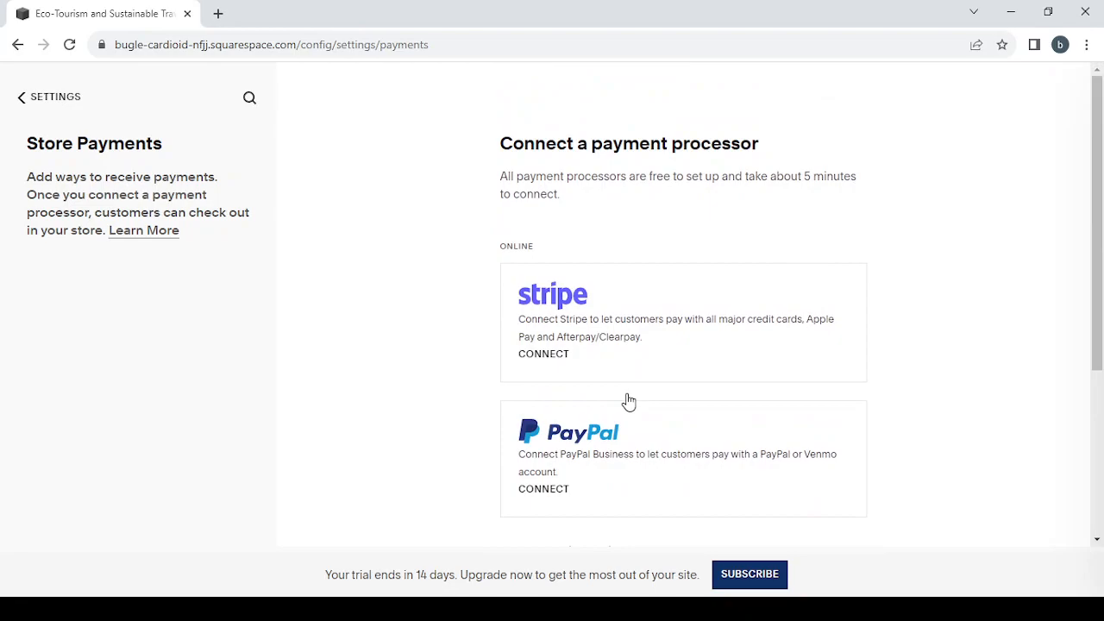
left_click(25, 102)
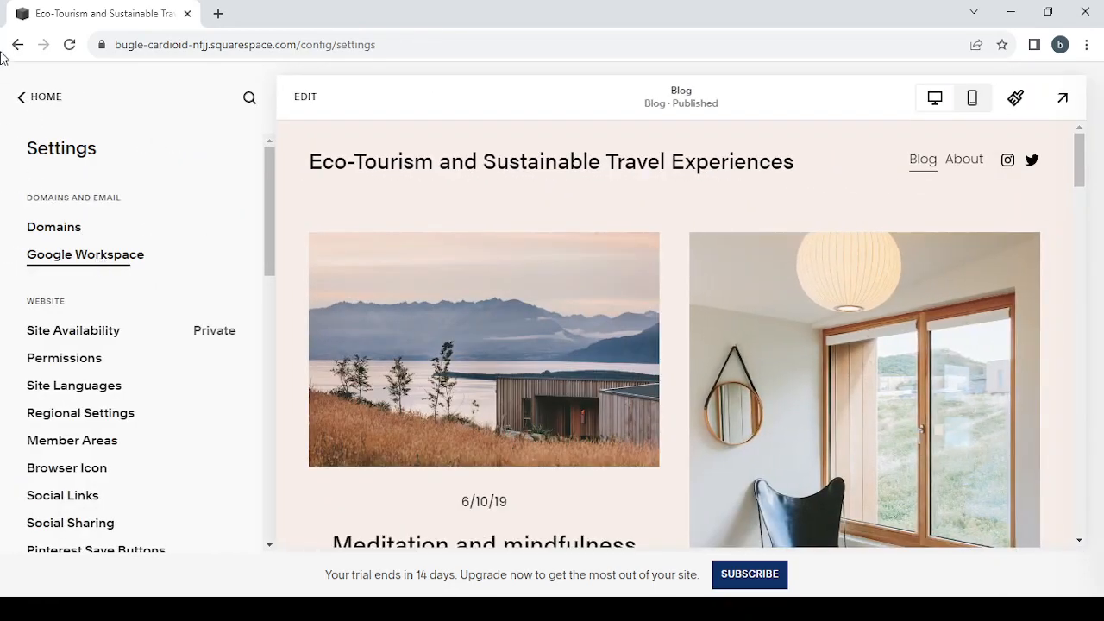
left_click(46, 97)
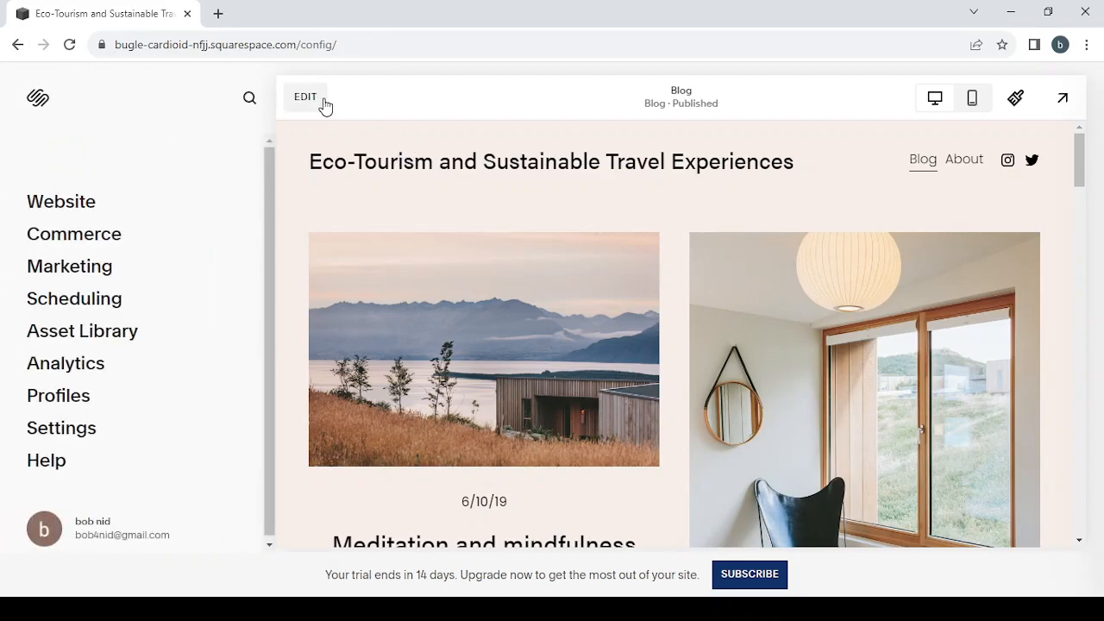
Open the Blog page for editing and review the site header's global options, closing them without changes
left_click(309, 99)
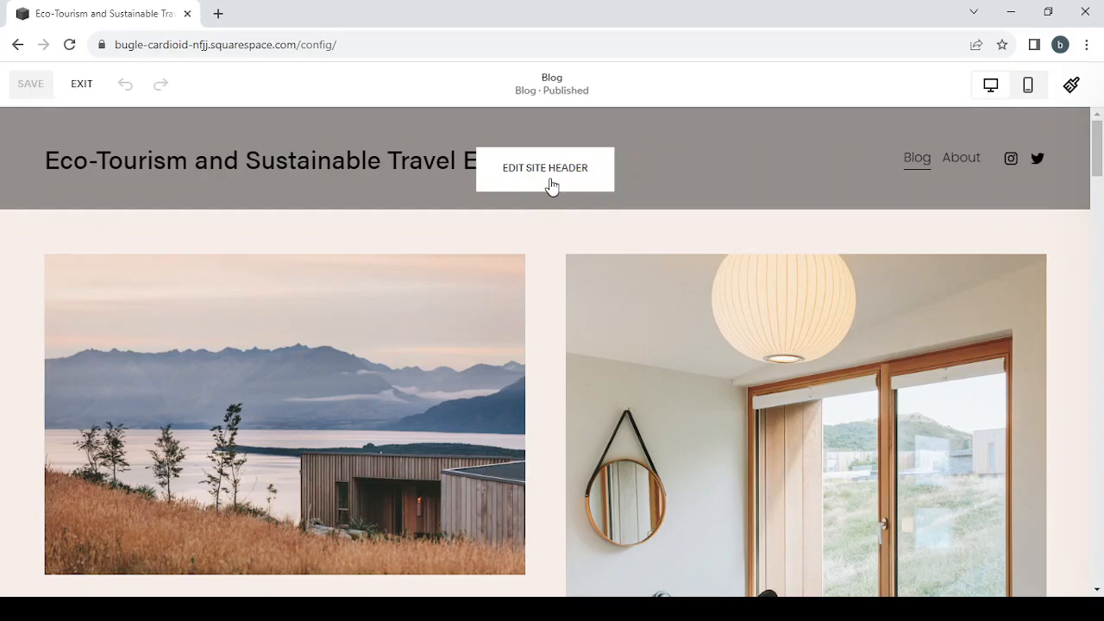
left_click(551, 183)
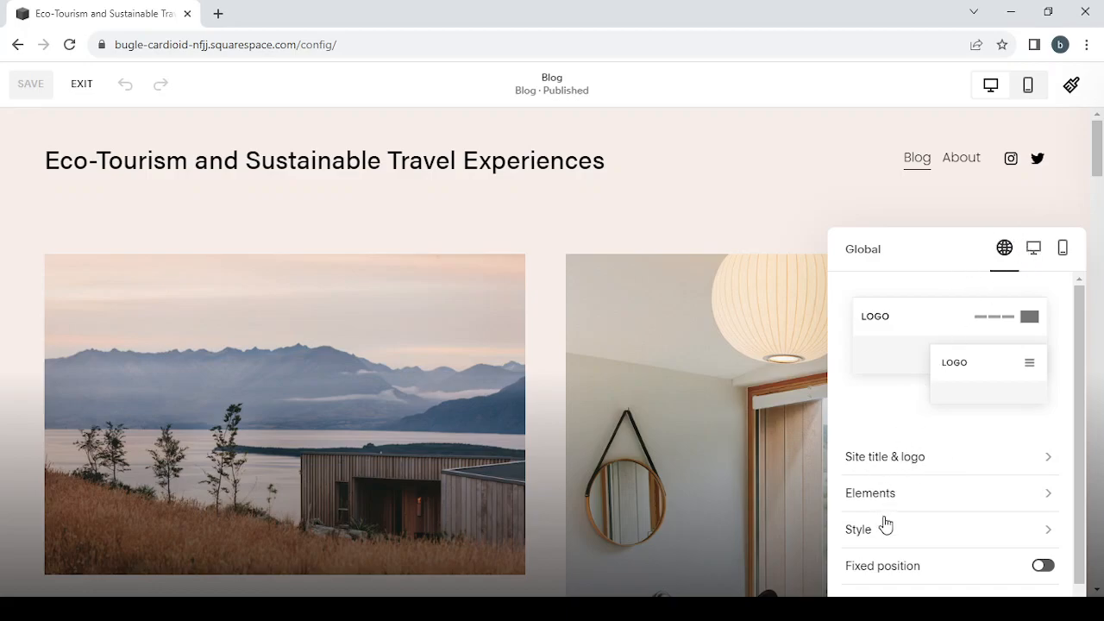
scroll(886, 526, "down", 1)
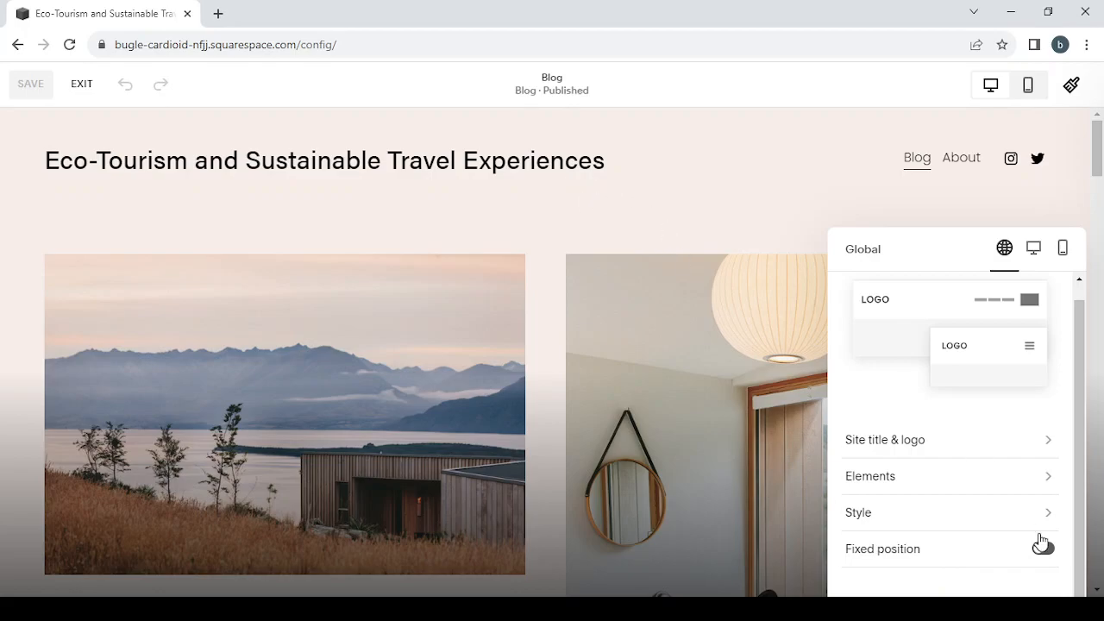
left_click(630, 251)
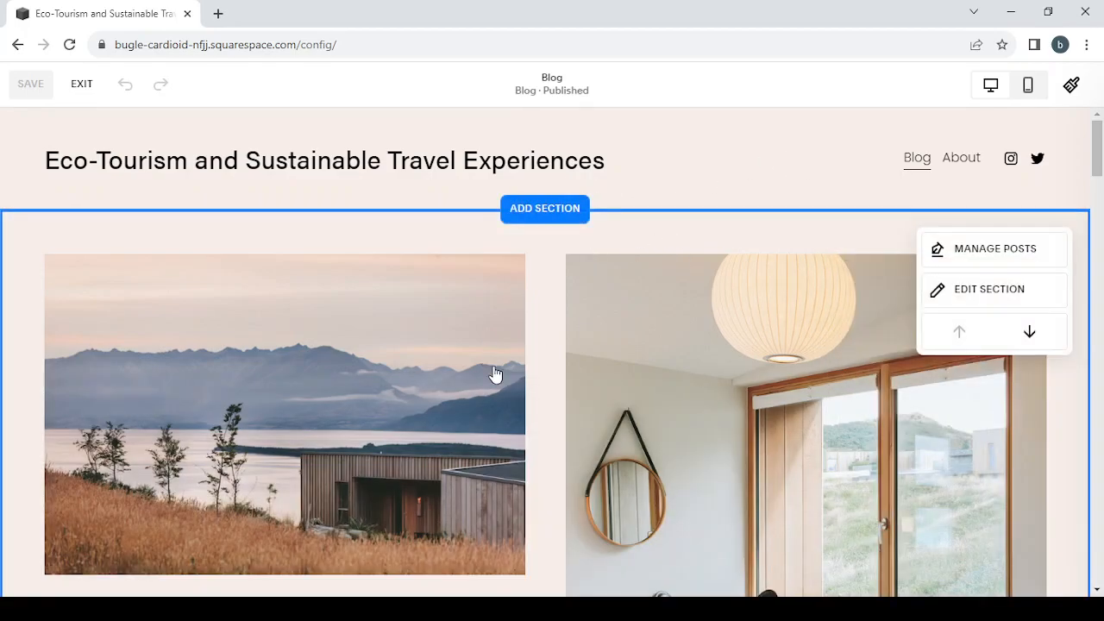
Examine the Blog page's editable sections from the post grid down to the footer, and return to the first posts
scroll(493, 373, "down", 10)
scroll(496, 373, "down", 15)
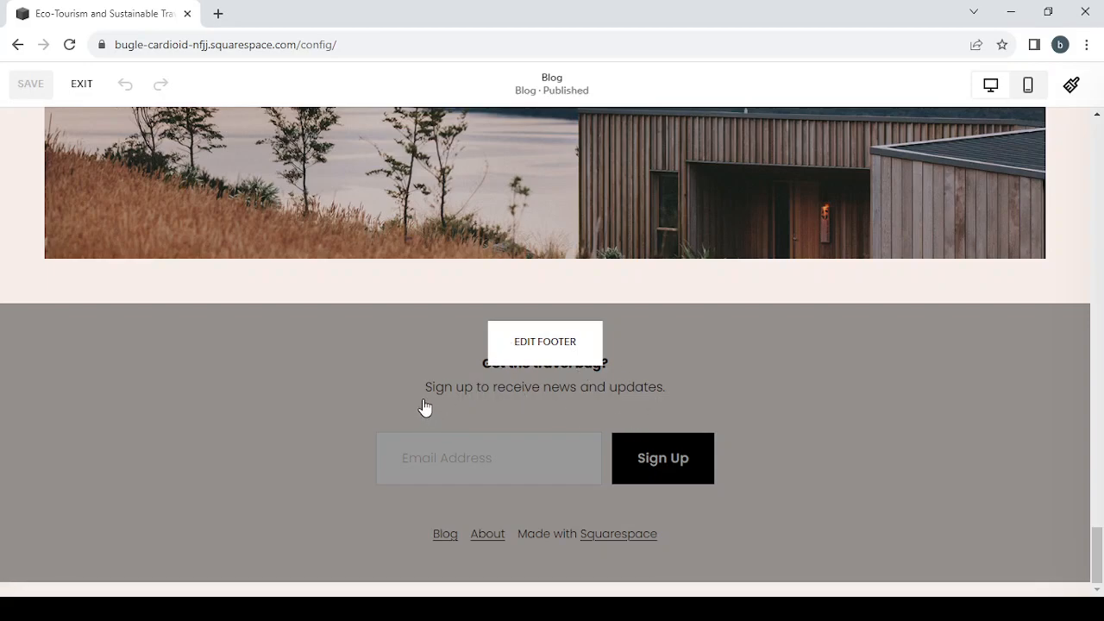
scroll(553, 458, "up", 2)
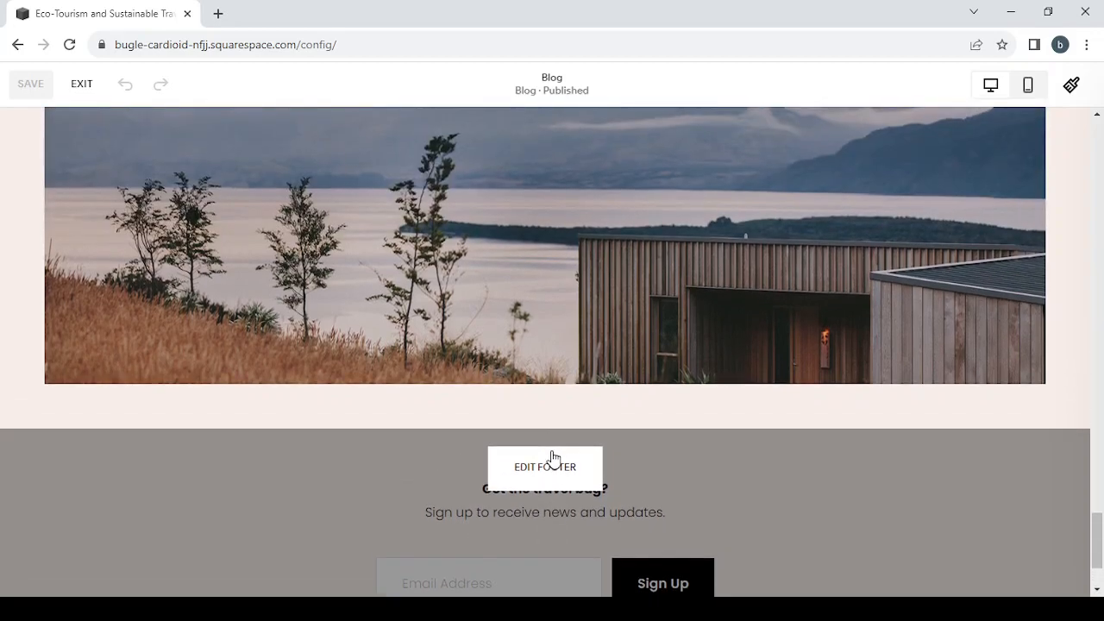
scroll(553, 457, "up", 3)
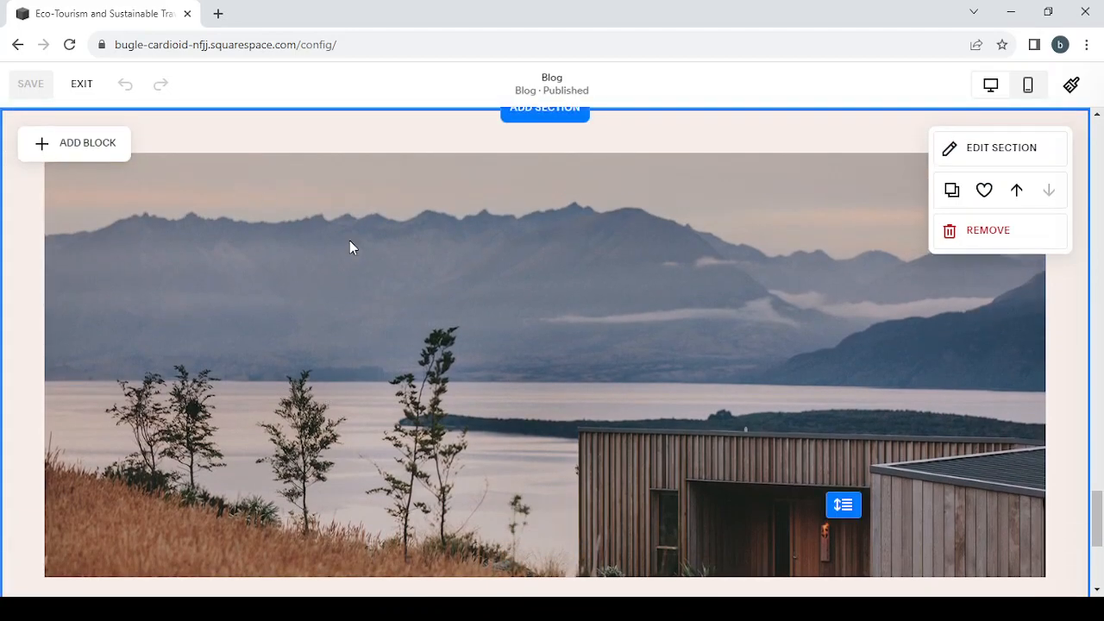
scroll(350, 242, "up", 5)
scroll(349, 248, "up", 2)
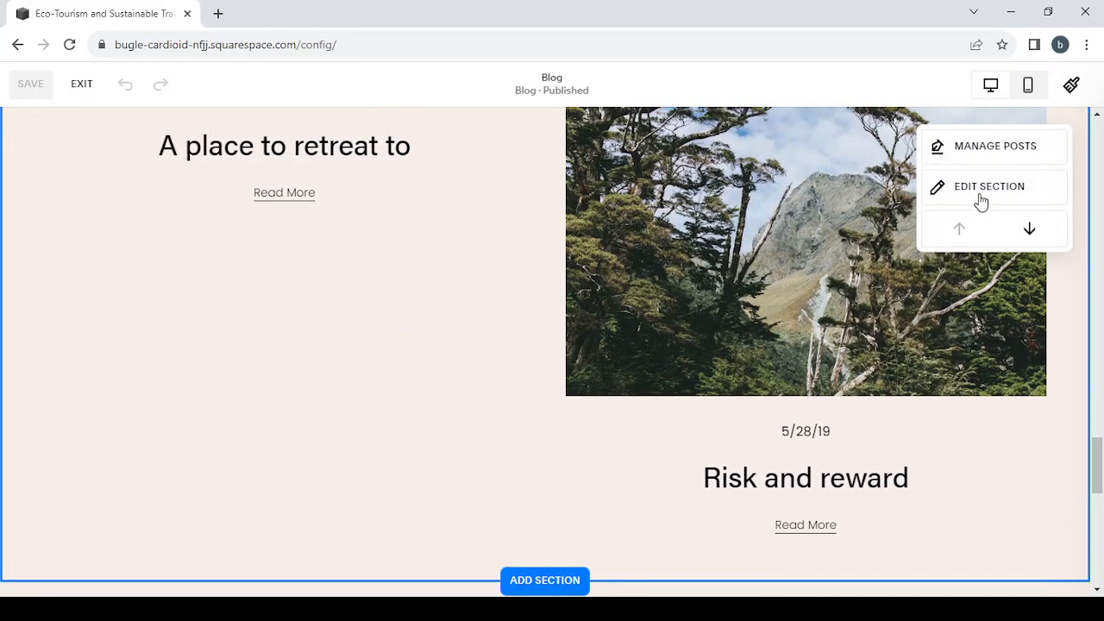
scroll(575, 302, "up", 10)
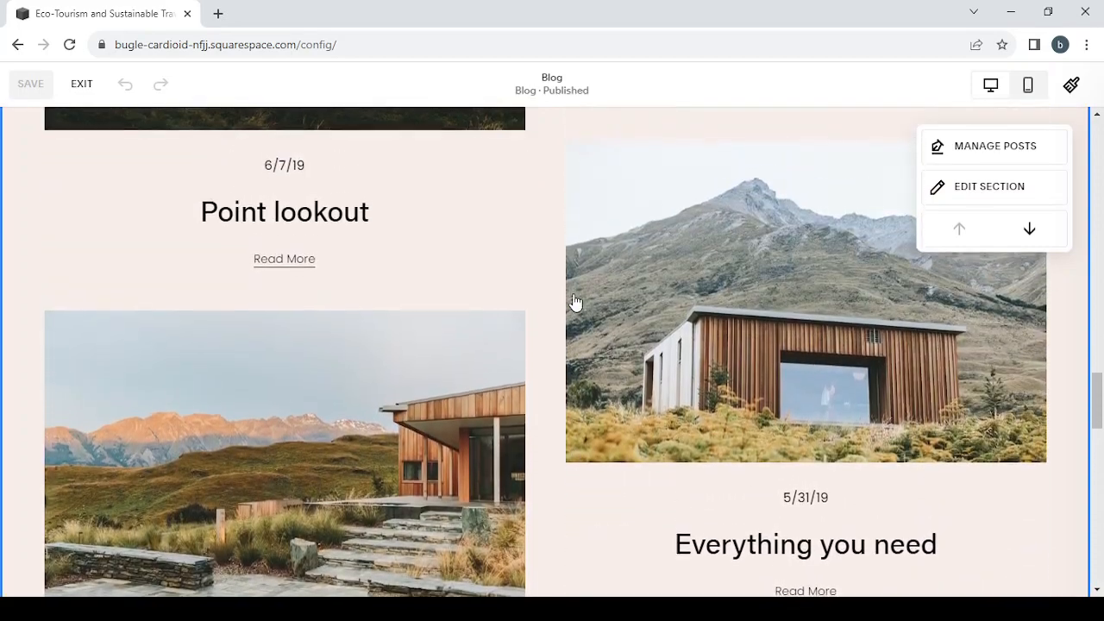
scroll(575, 301, "up", 6)
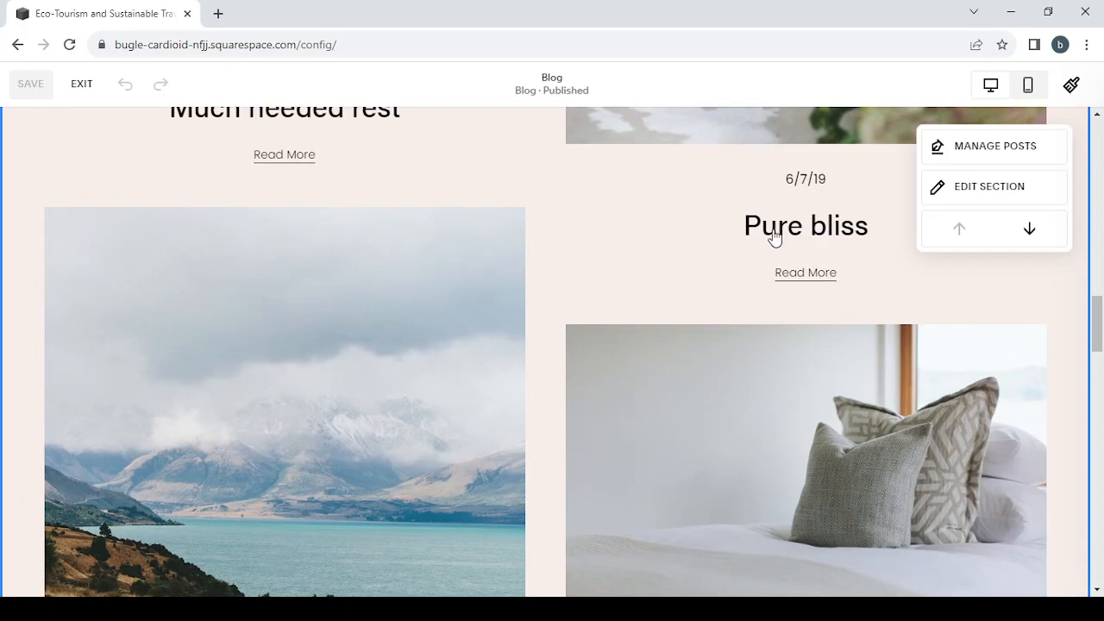
scroll(771, 237, "up", 5)
scroll(774, 237, "up", 15)
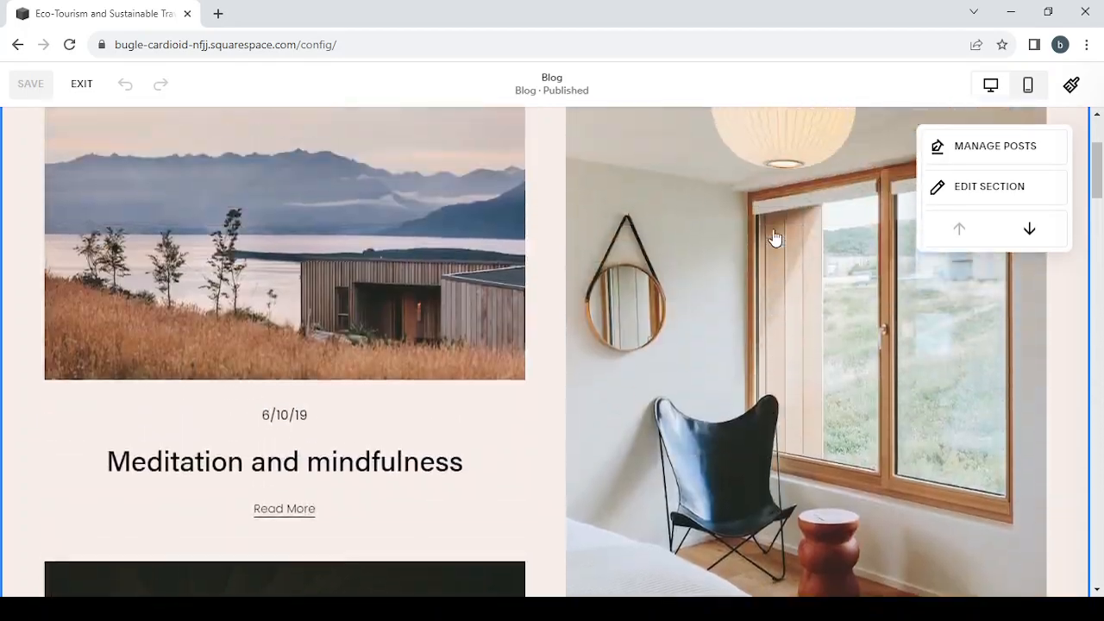